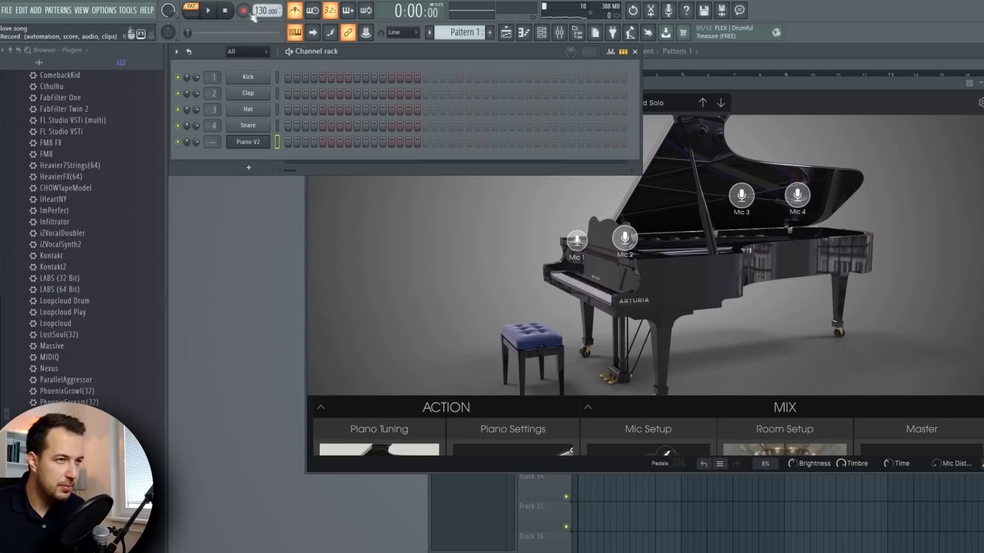
Record a piano performance on the Piano V2 channel in Pattern 1, with Everything as the recording type.
left_click(245, 10)
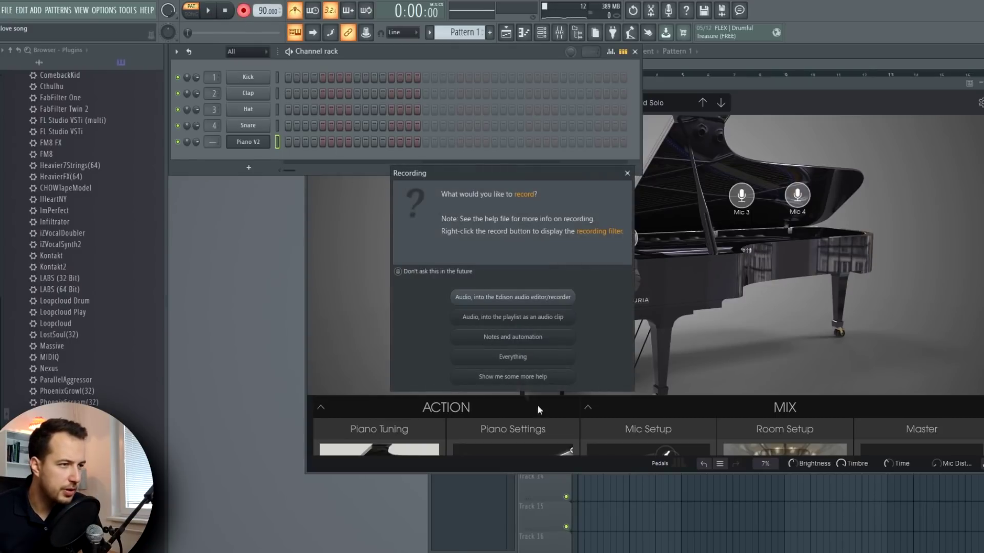
left_click(509, 356)
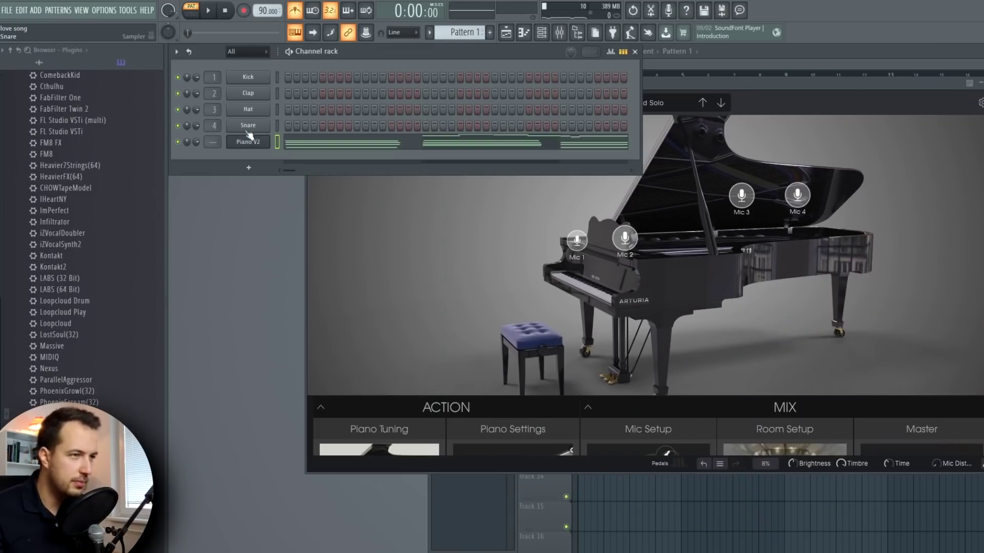
Review the recorded Piano V2 notes in the piano roll and listen to part of the melody.
left_click(341, 143)
scroll(345, 93, "down", 2)
left_click_drag(835, 101, 226, 442)
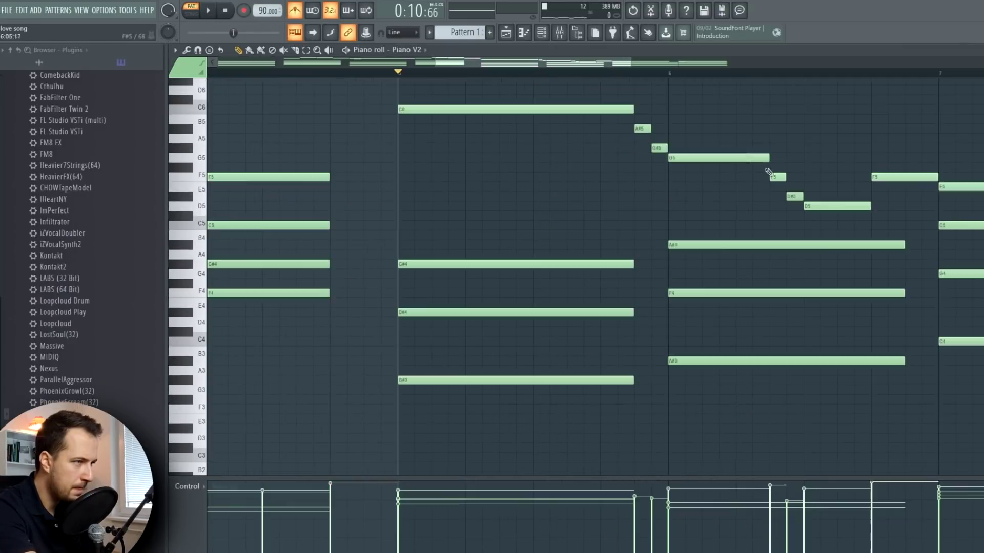
left_click(671, 77)
key("space")
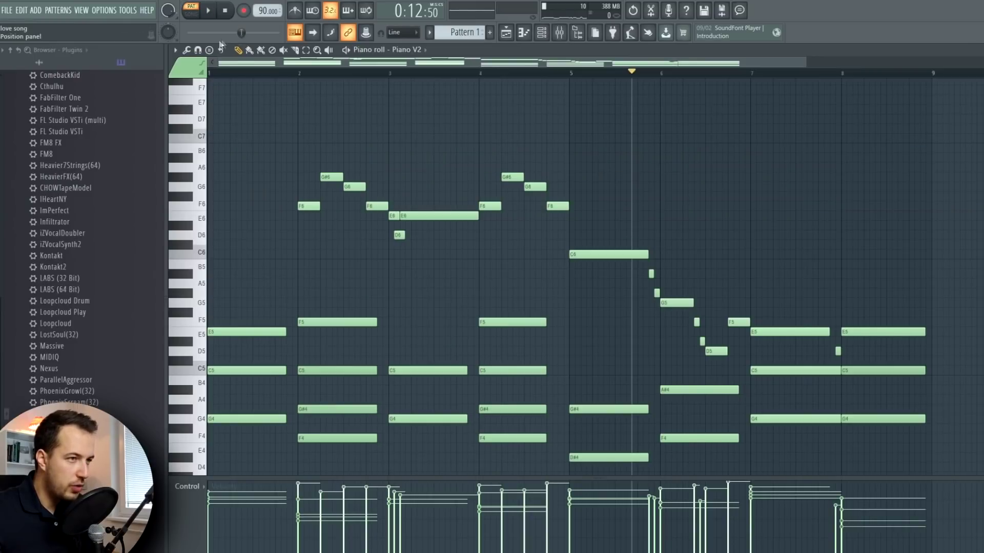
left_click(224, 11)
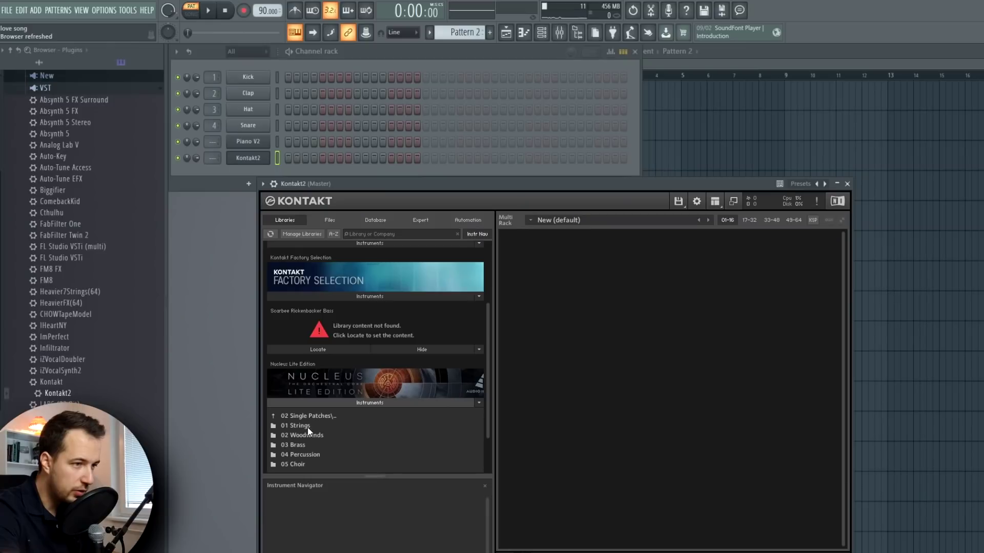
Load Nucleus LE - Strings - Full Ens - Sustained into Kontakt2 and paste the piano chords into its piano roll.
left_click(307, 425)
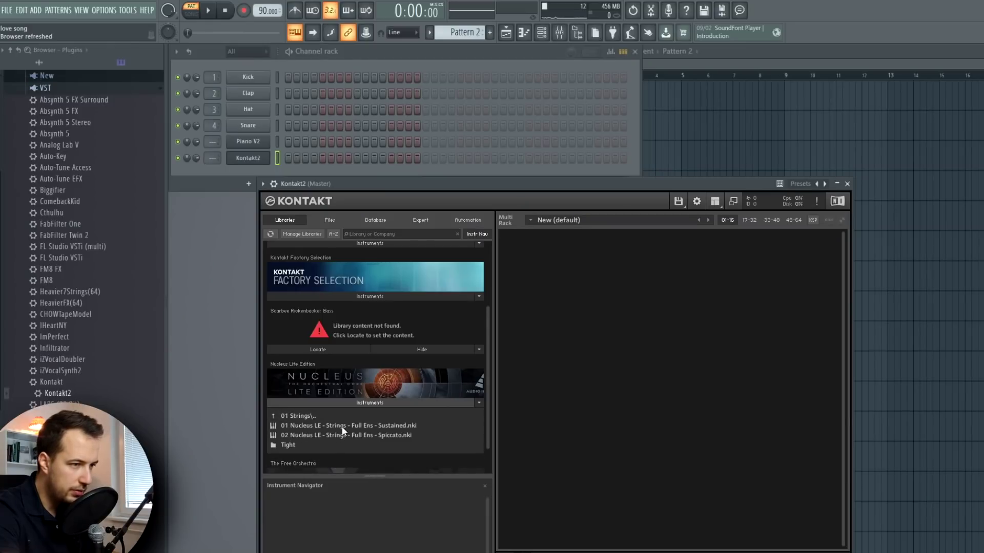
left_click_drag(342, 427, 651, 283)
right_click(269, 160)
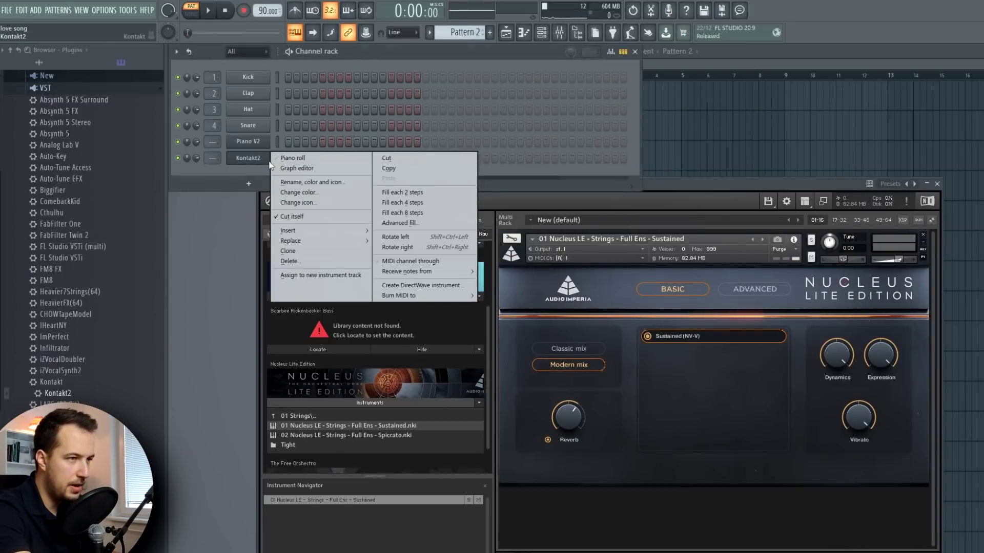
left_click(281, 158)
key("ctrl+v")
key("F7")
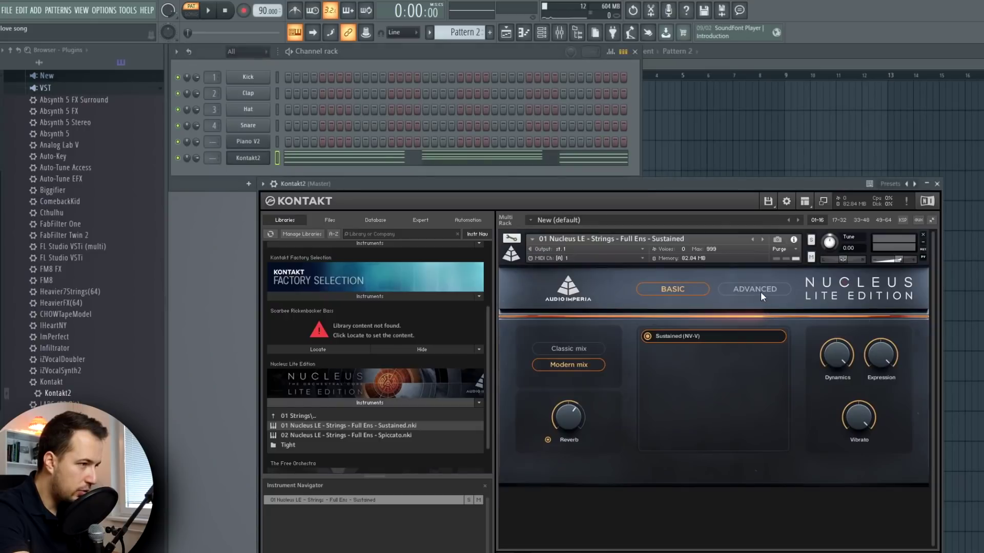
View the strings instrument's Advanced controls, close it and play the pasted chords in the piano roll.
left_click(761, 294)
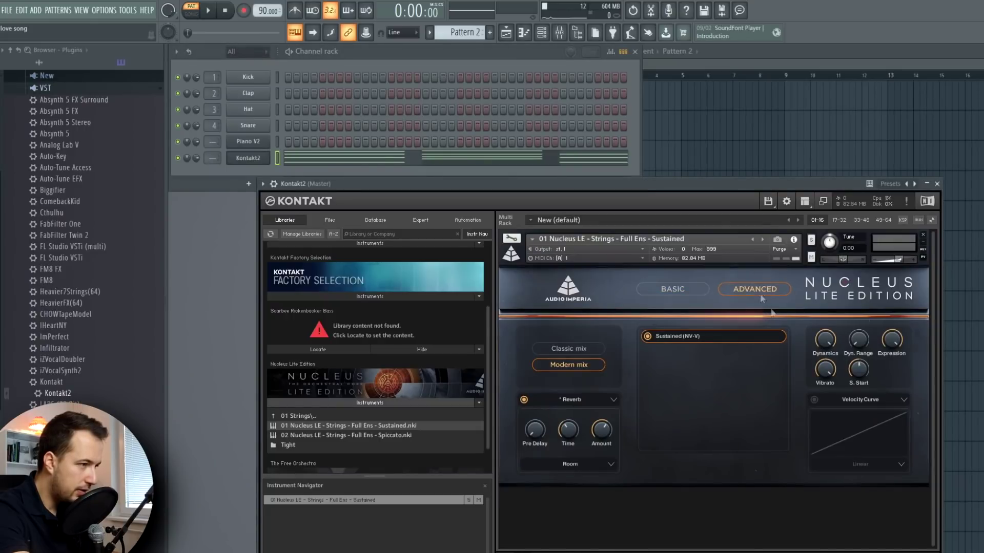
left_click(940, 185)
key("space")
left_click(332, 161)
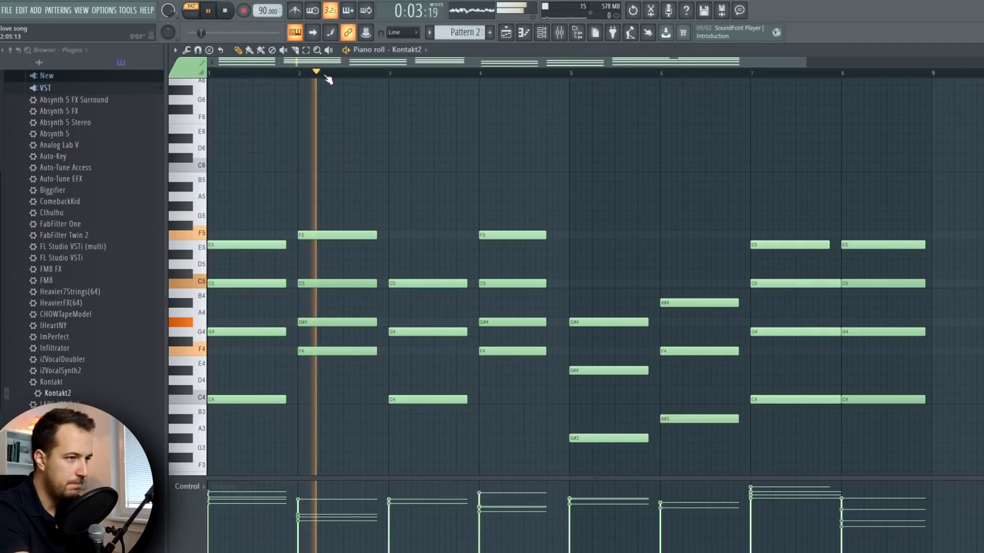
Lengthen all the string chord notes together so the chords connect from bar to bar.
left_click_drag(944, 145, 259, 369)
key("space")
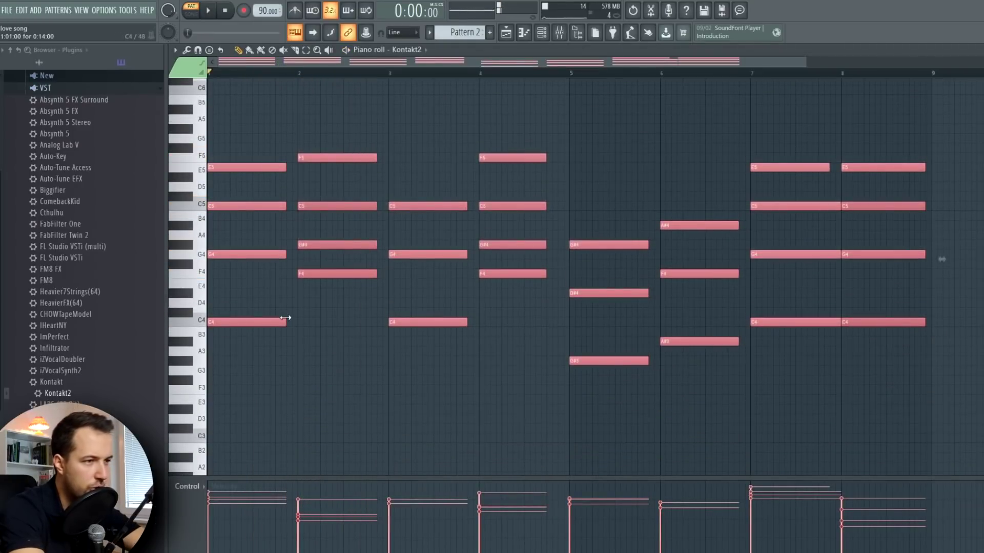
left_click_drag(285, 318, 297, 317)
left_click(343, 115)
scroll(830, 128, "up", 2)
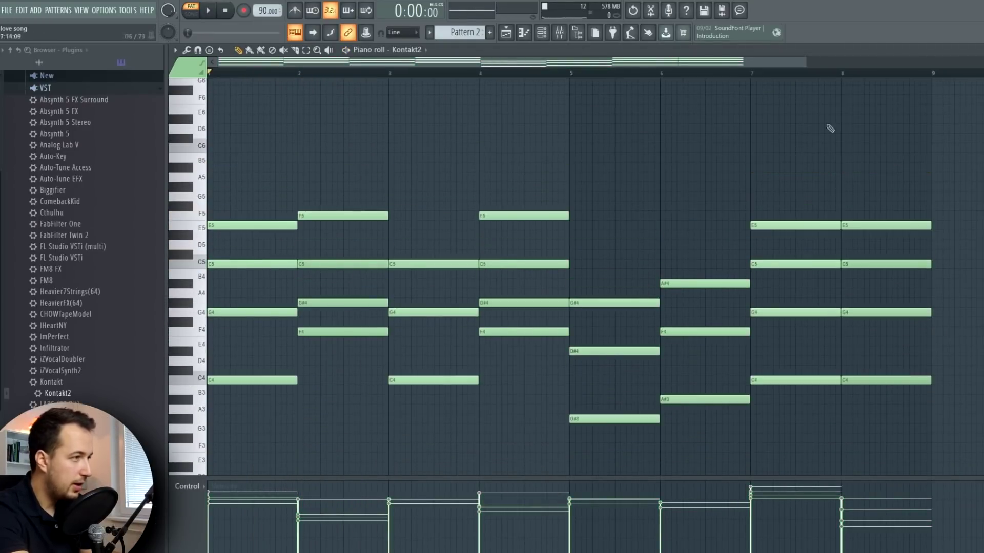
key("Escape")
Play the string pattern while sweeping the instrument's Dynamics control down to hear its effect.
left_click(259, 161)
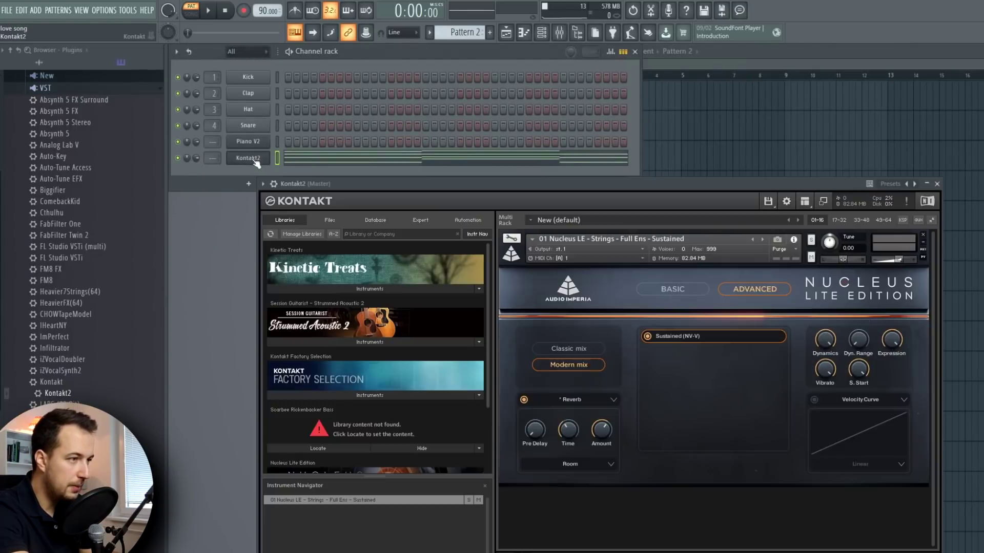
key("space")
left_click_drag(842, 357, 848, 529)
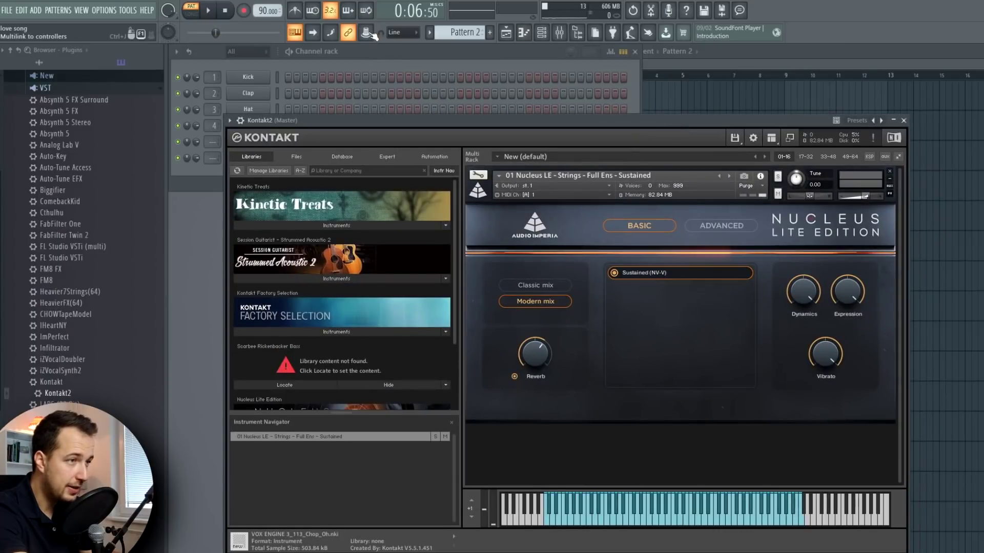
Make the strings' Dynamics parameter available for event editing and show it in the Kontakt2 piano roll's control lane.
left_click(373, 35)
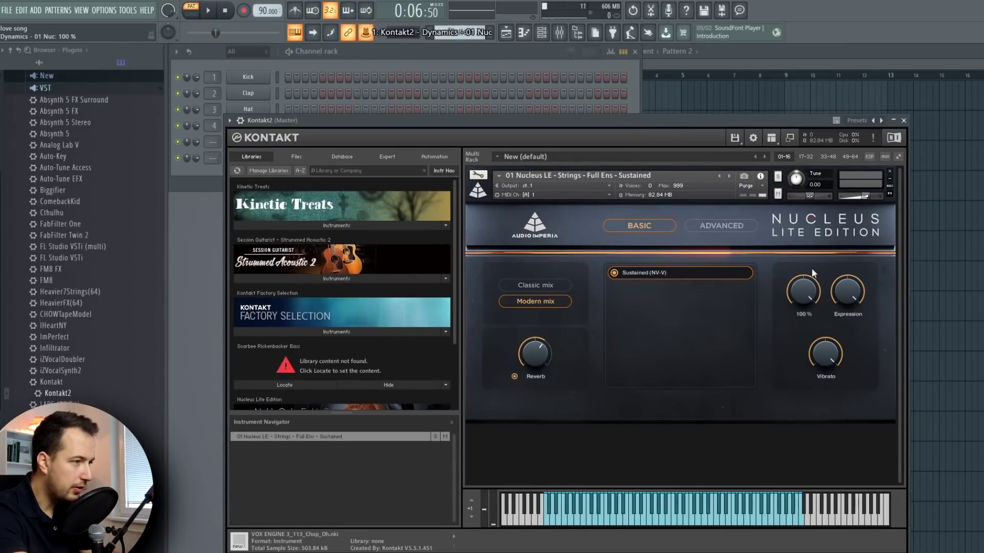
right_click(373, 35)
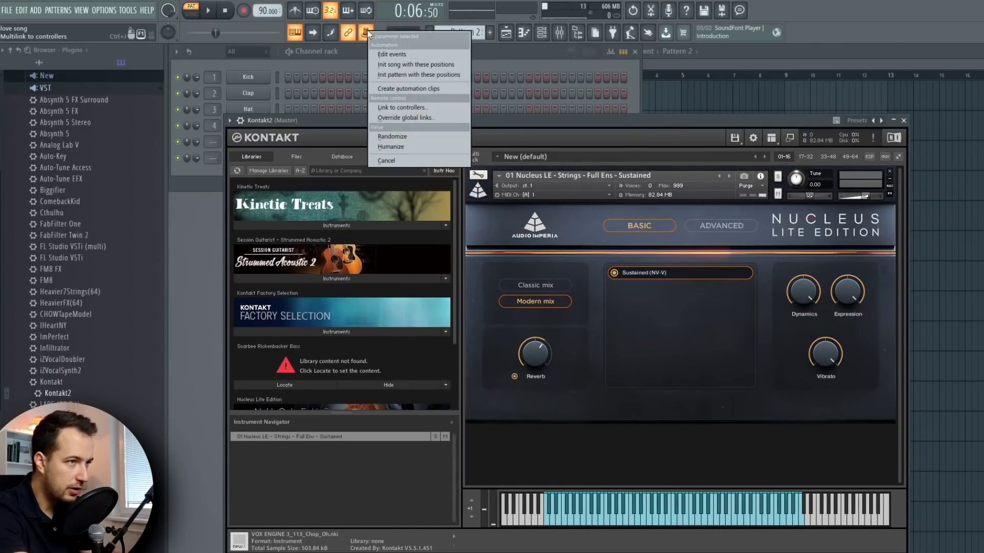
left_click(403, 55)
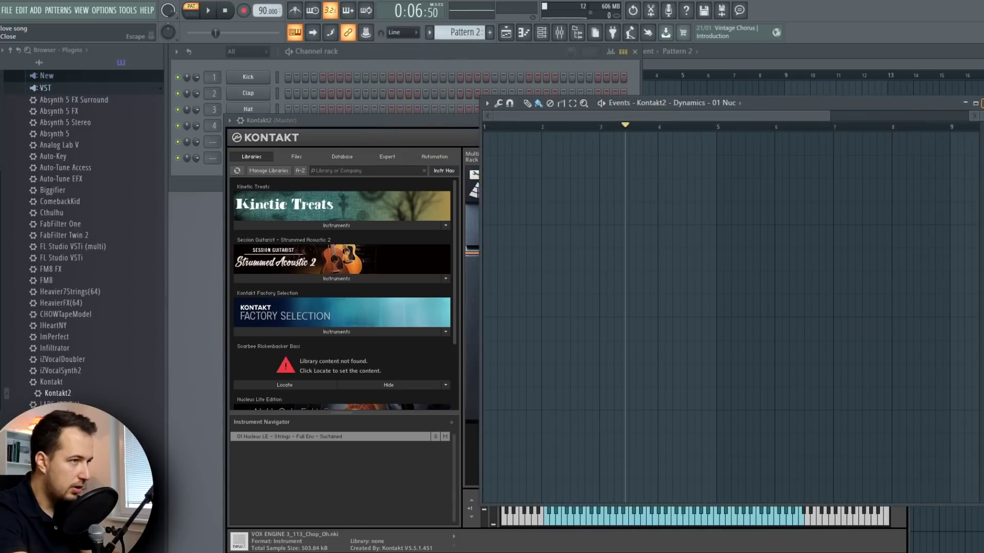
left_click(365, 61)
left_click(339, 142)
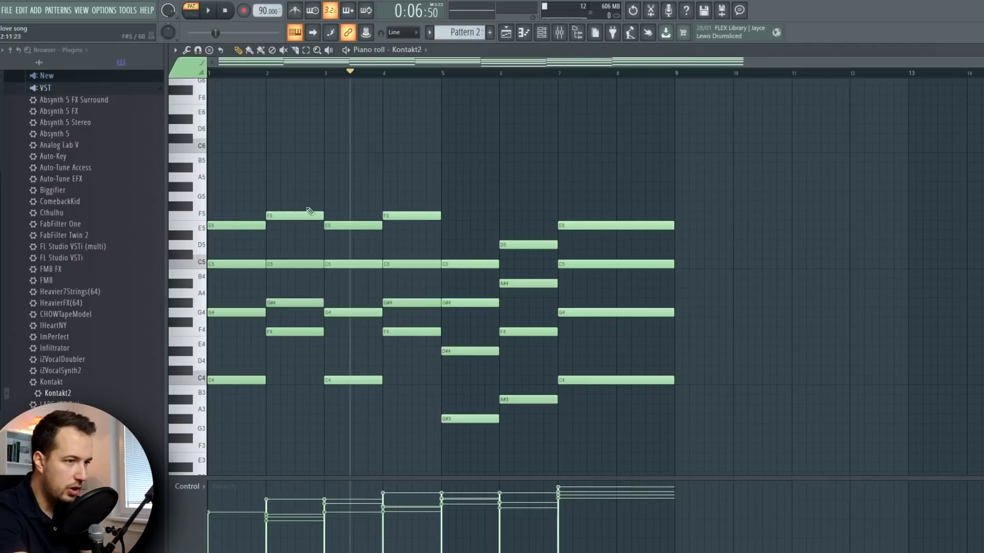
left_click(191, 488)
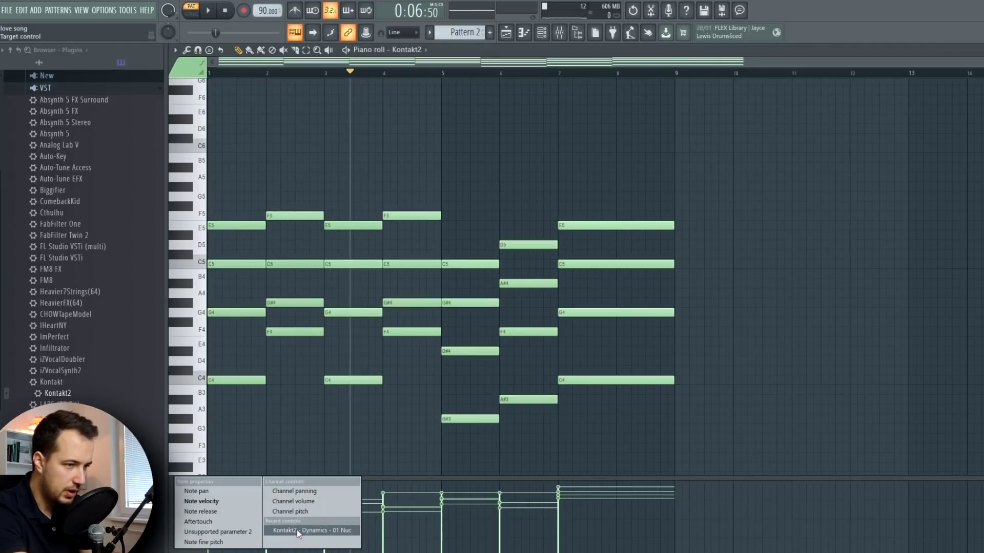
left_click(313, 531)
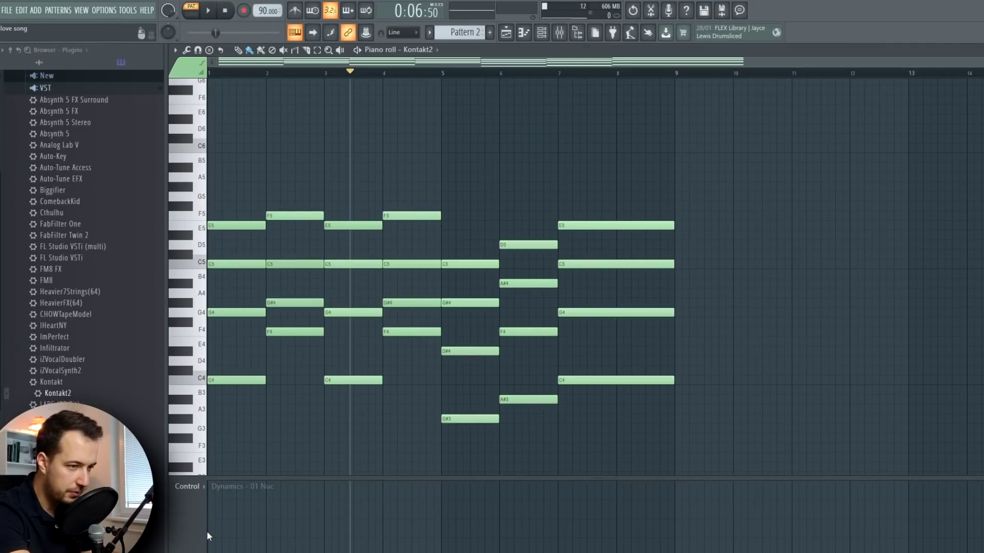
Draw a gradually rising, wave-shaped Dynamics curve across bars 1 to 8 and play it back.
mouse_move(212, 535)
left_mouse_down()
mouse_move(259, 509)
mouse_move(323, 504)
mouse_move(350, 519)
mouse_move(400, 500)
mouse_move(446, 515)
mouse_move(555, 496)
mouse_move(648, 493)
mouse_move(676, 505)
left_mouse_up()
key("space")
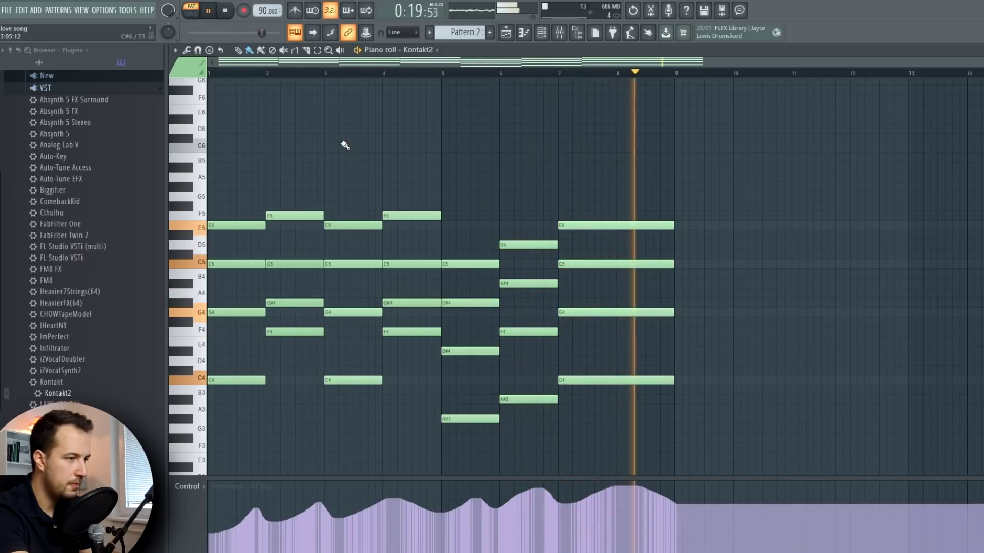
key("space")
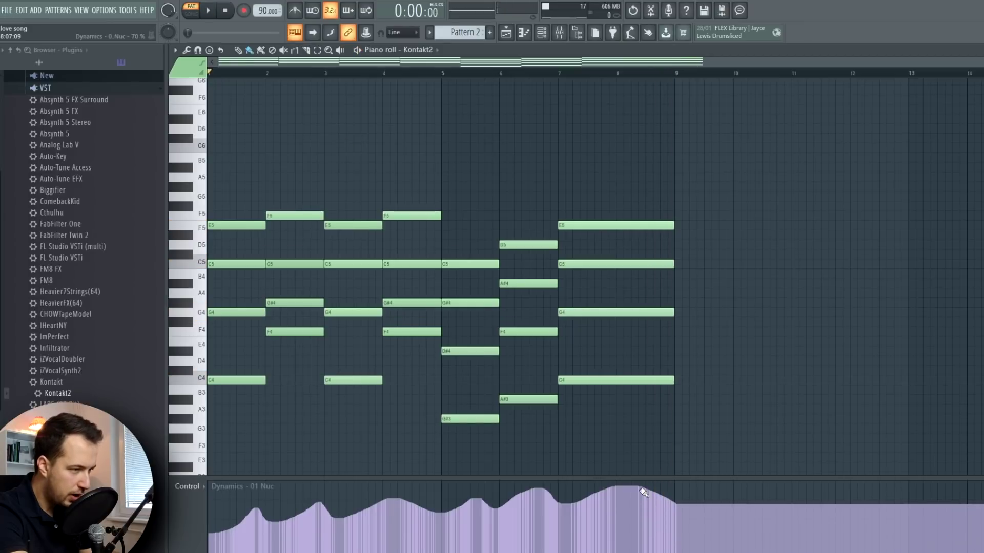
Taper the Dynamics curve down at the end of bar 8 and redraw its swells across bars 5 and 6.
left_click_drag(671, 502, 675, 521)
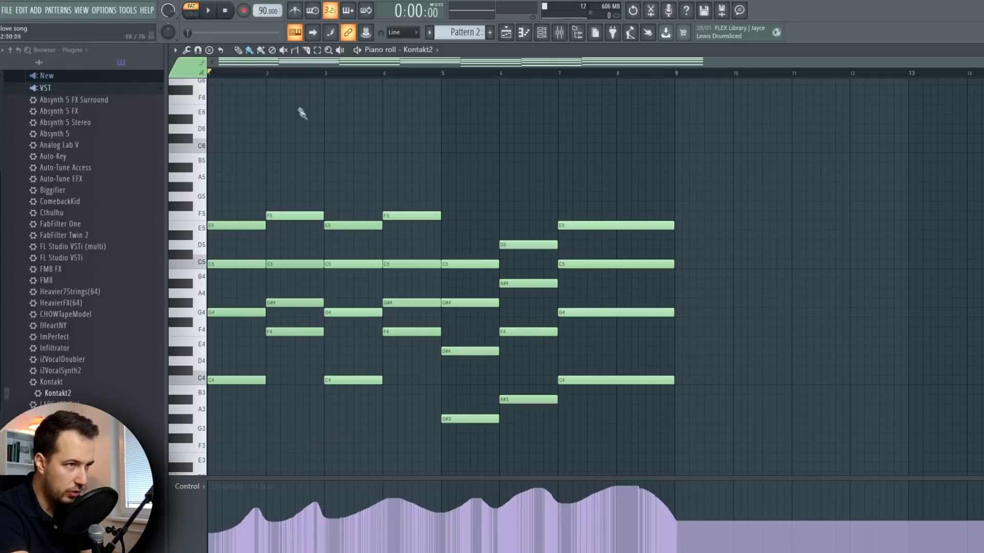
left_click(287, 73)
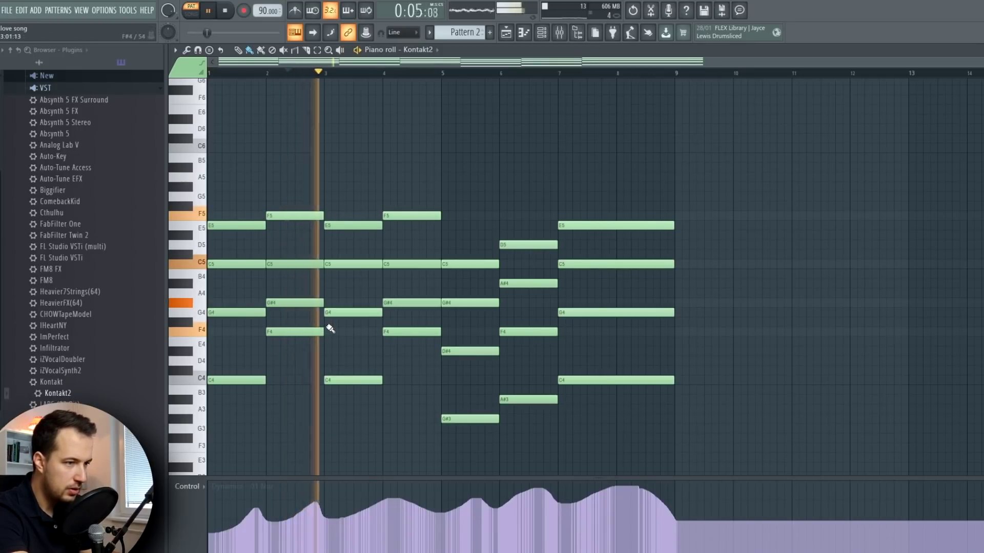
key("space")
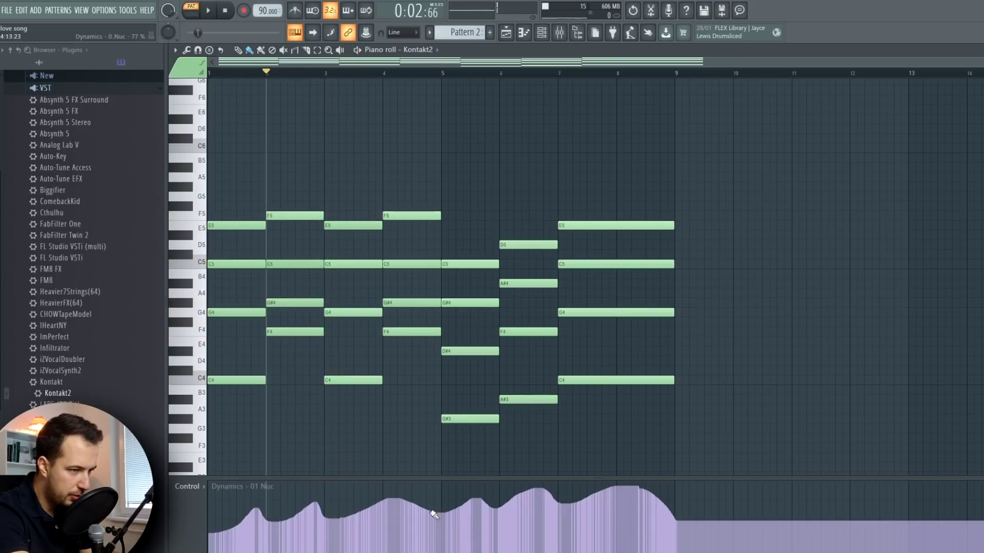
left_click_drag(460, 522, 525, 505)
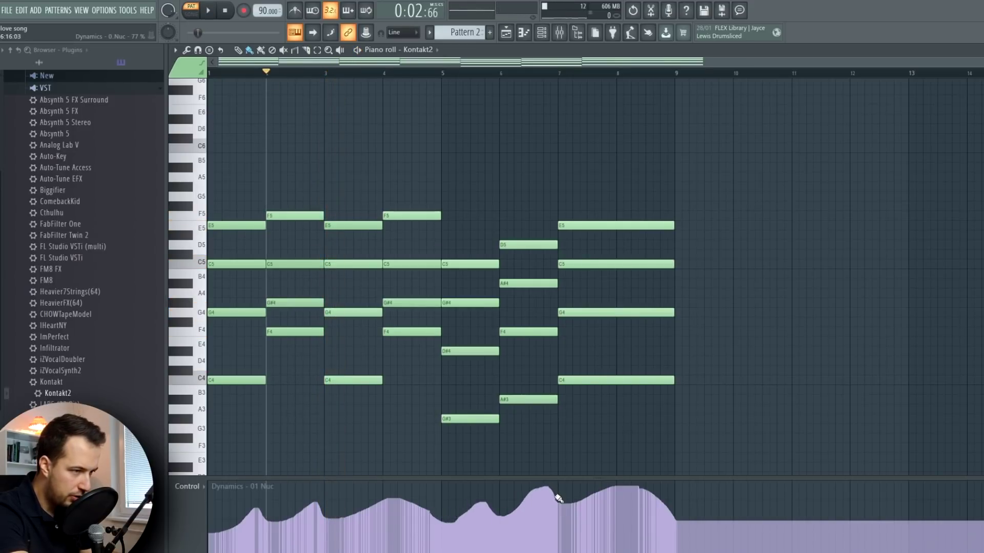
left_click_drag(559, 498, 553, 493)
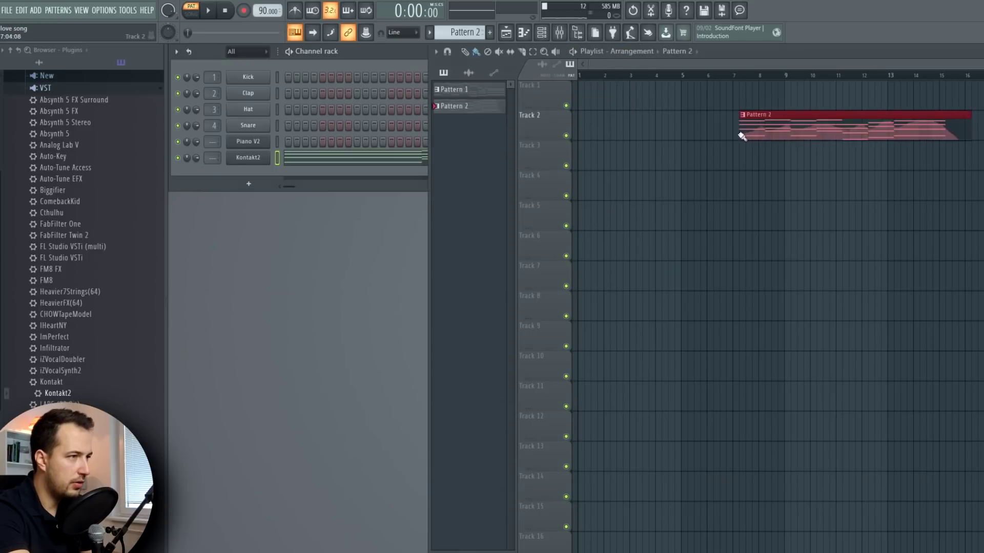
Position the Pattern 2 strings clip on playlist Track 2 so that it starts at bar 9.
left_click_drag(740, 135, 553, 128)
left_click_drag(636, 128, 840, 128)
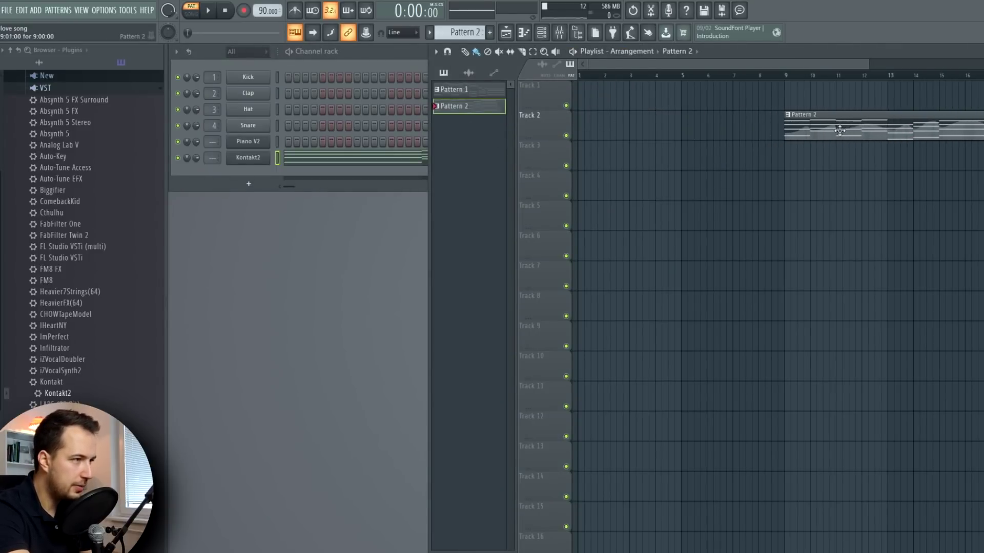
Create Pattern 3 and add a LABS (32 Bit) instrument channel to the channel rack.
left_click(490, 32)
scroll(133, 261, "down", 4)
left_click_drag(81, 273, 248, 174)
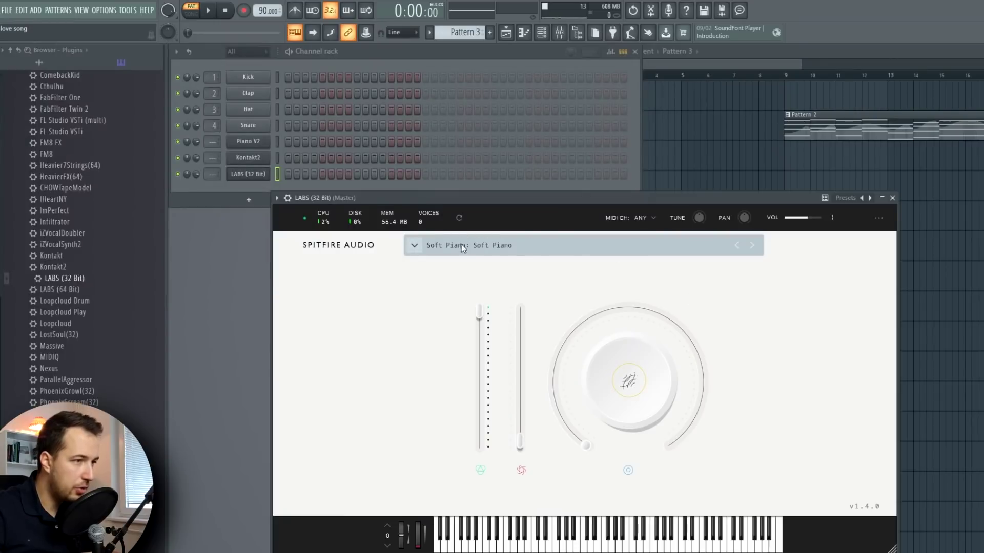
Raise the LABS Soft Piano's second slider above the middle and set its reverb to 36%.
left_click_drag(520, 440, 520, 359)
left_click_drag(564, 442, 577, 410)
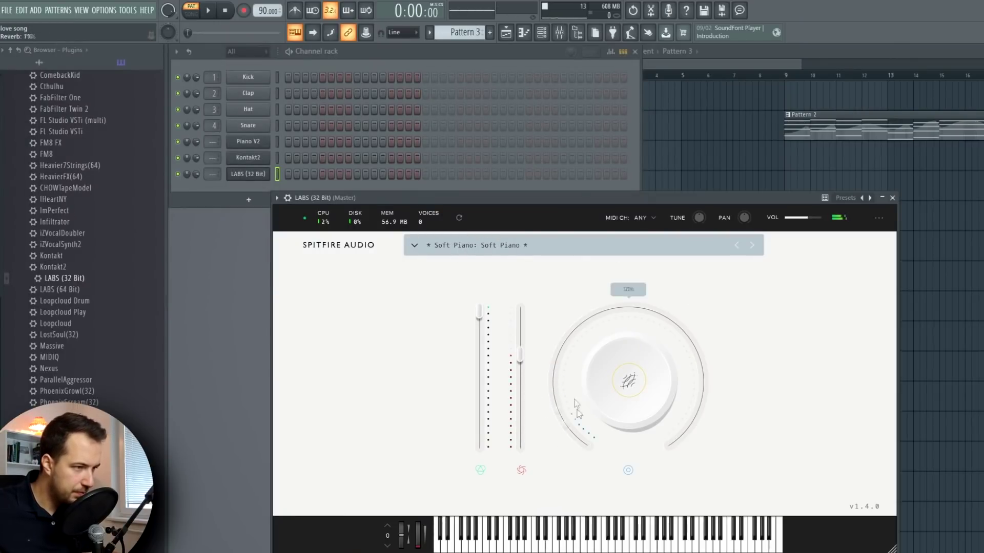
left_click_drag(574, 328, 578, 325)
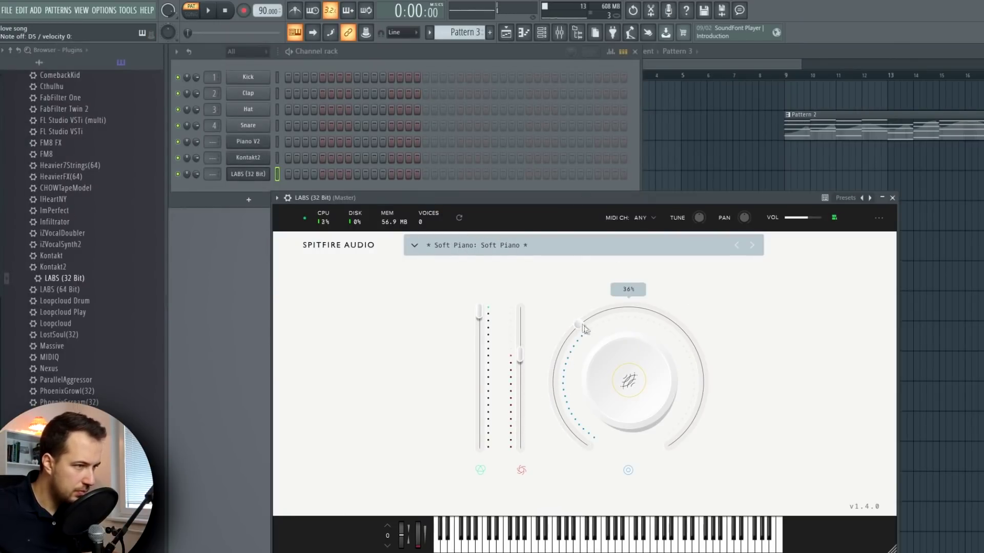
Browse the LABS presets, readjust the Soft Piano's second slider and close the instrument.
left_click(530, 248)
scroll(464, 373, "down", 1)
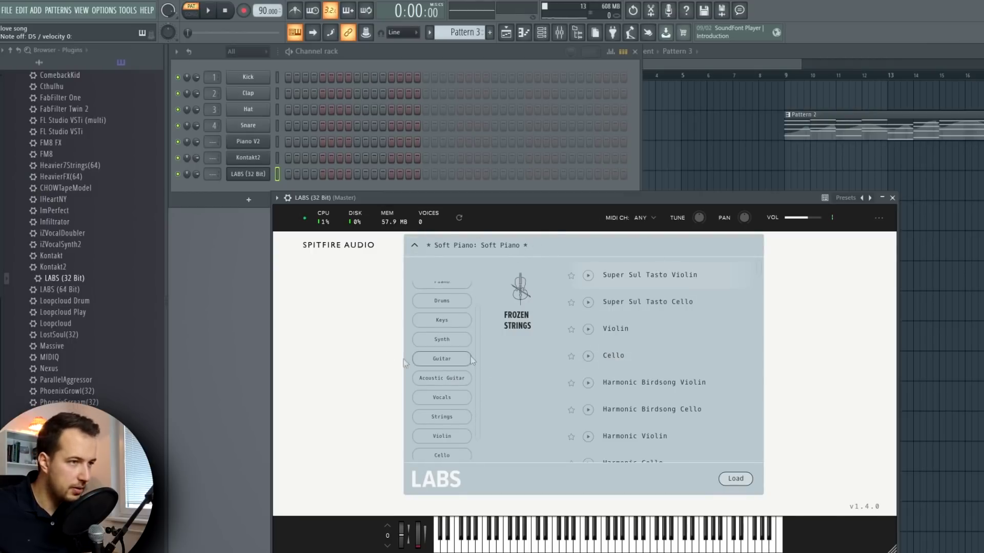
left_click(521, 320)
left_click_drag(522, 320, 520, 347)
left_click(882, 198)
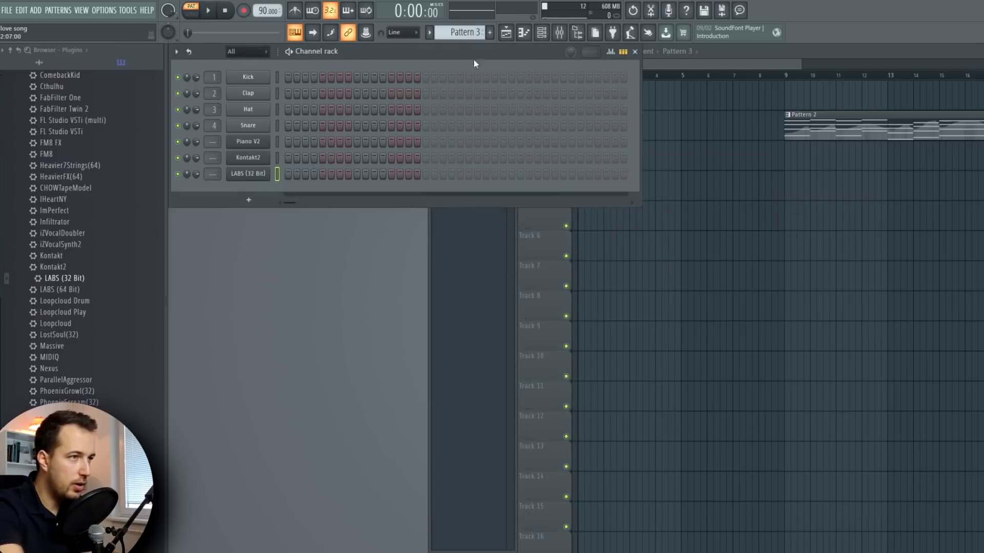
Copy the Piano V2 notes from Pattern 1 into the LABS channel of Pattern 3 and start playback.
left_click(430, 32)
left_click(450, 233)
left_click(278, 142)
left_click(507, 34)
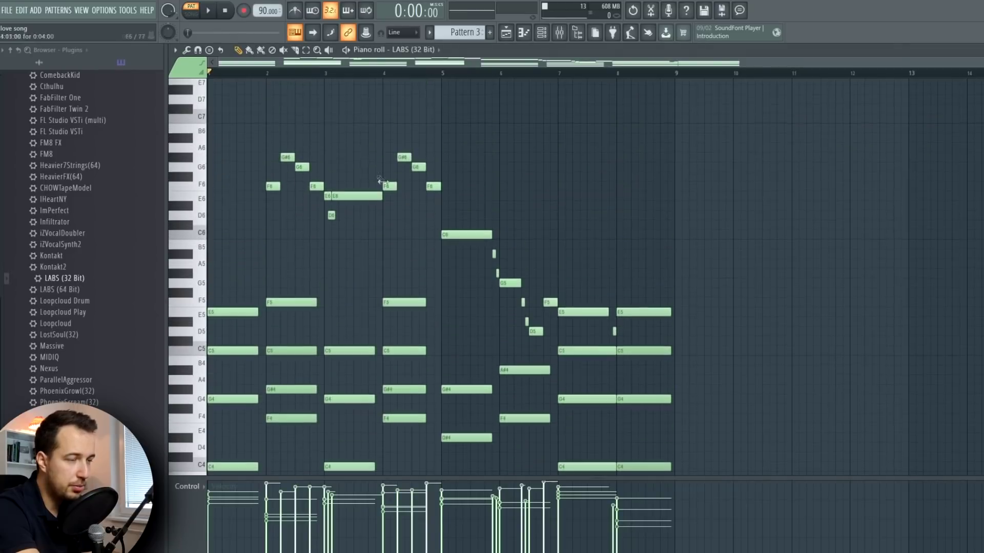
left_click(213, 12)
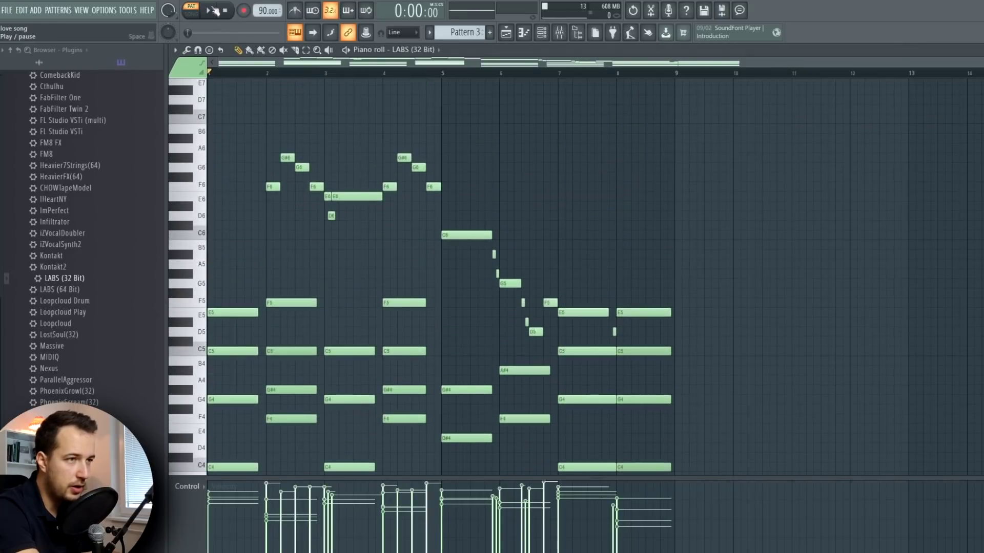
Play back the LABS pattern and lower the project tempo to 75 BPM.
scroll(281, 160, "down", 2)
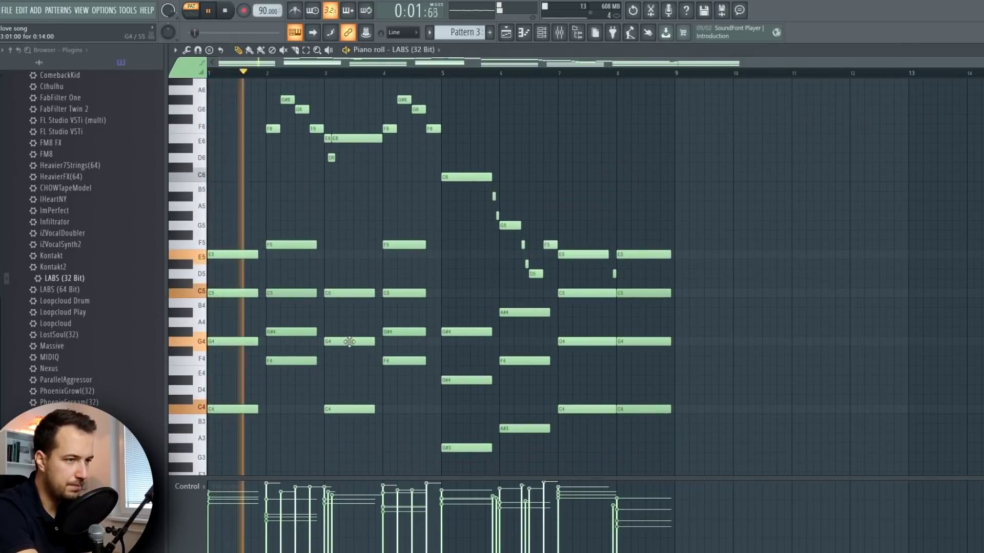
scroll(359, 339, "up", 2)
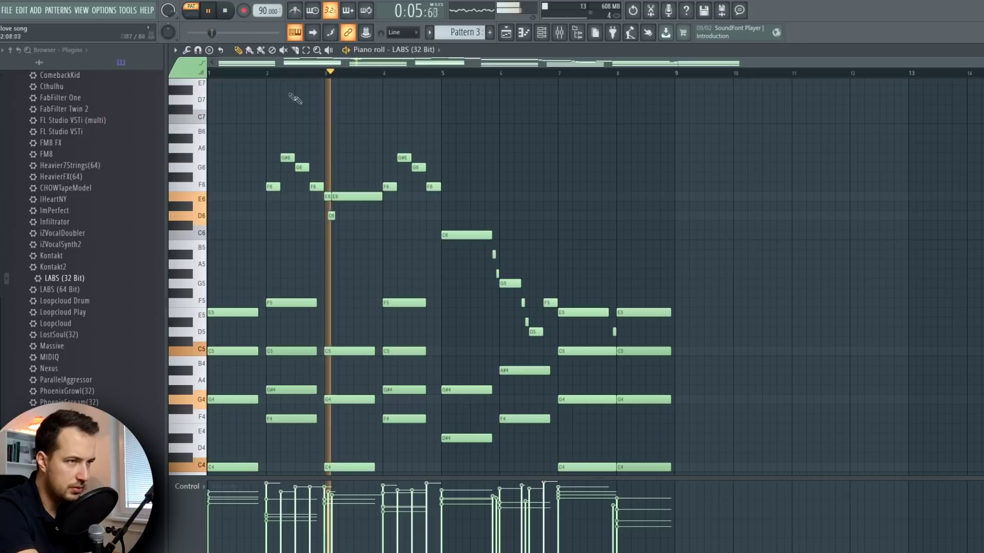
key("space")
scroll(261, 10, "down", 5)
left_click(260, 75)
key("space")
scroll(301, 113, "up", 2)
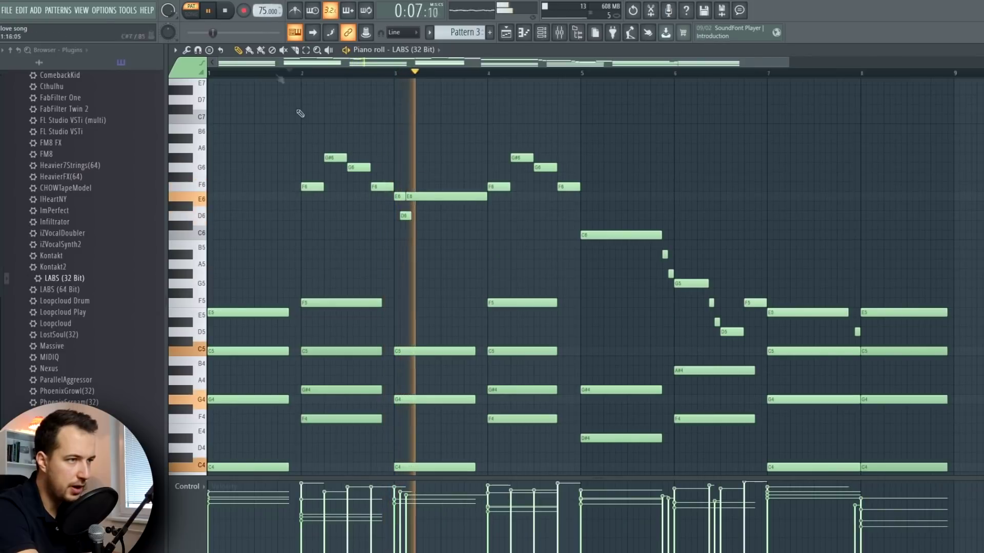
key("space")
Shift G4, C5 and E5 of the bar 1 chord progressively later than its C4 for a strummed feel.
scroll(245, 192, "down", 4)
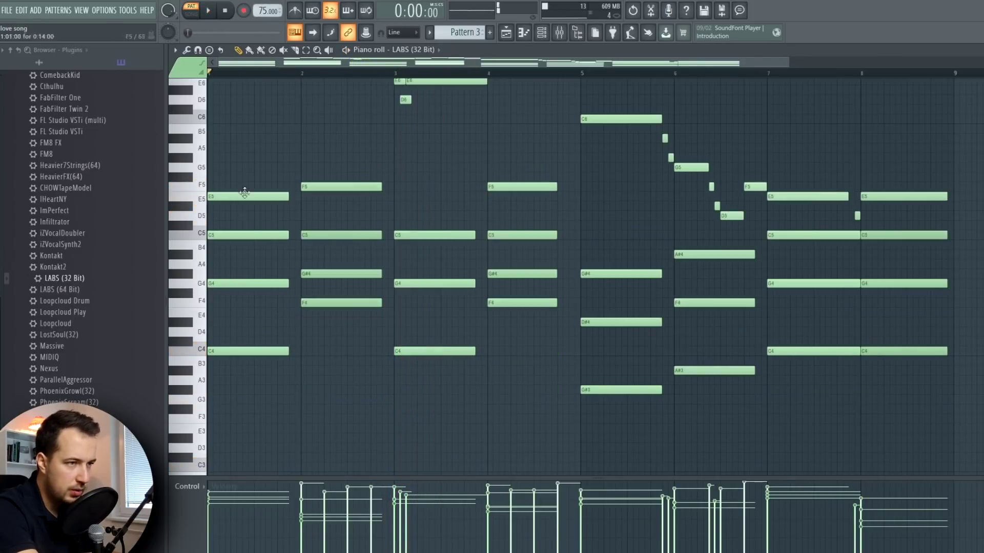
left_click_drag(215, 285, 218, 285)
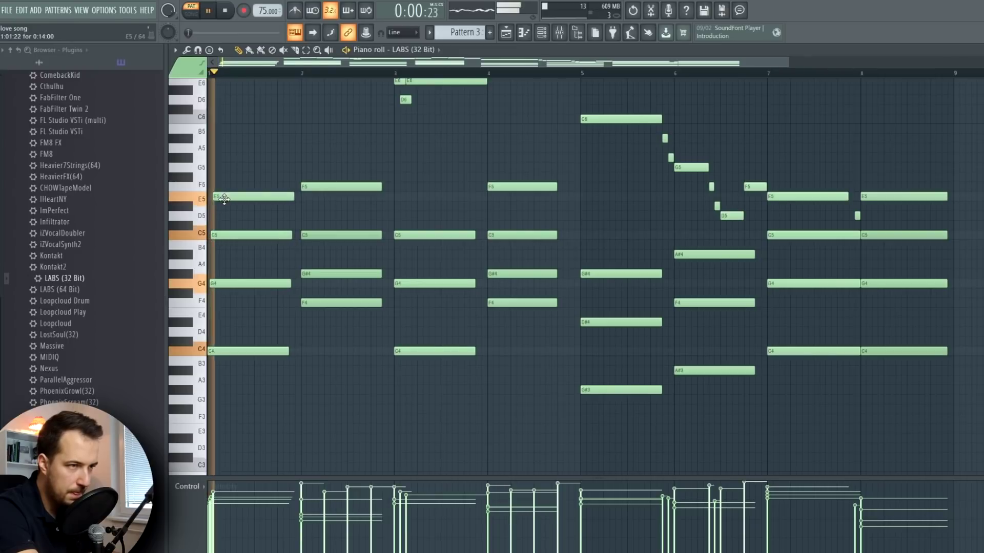
scroll(238, 271, "up", 2)
left_click_drag(239, 282, 236, 281)
left_click_drag(235, 235, 232, 236)
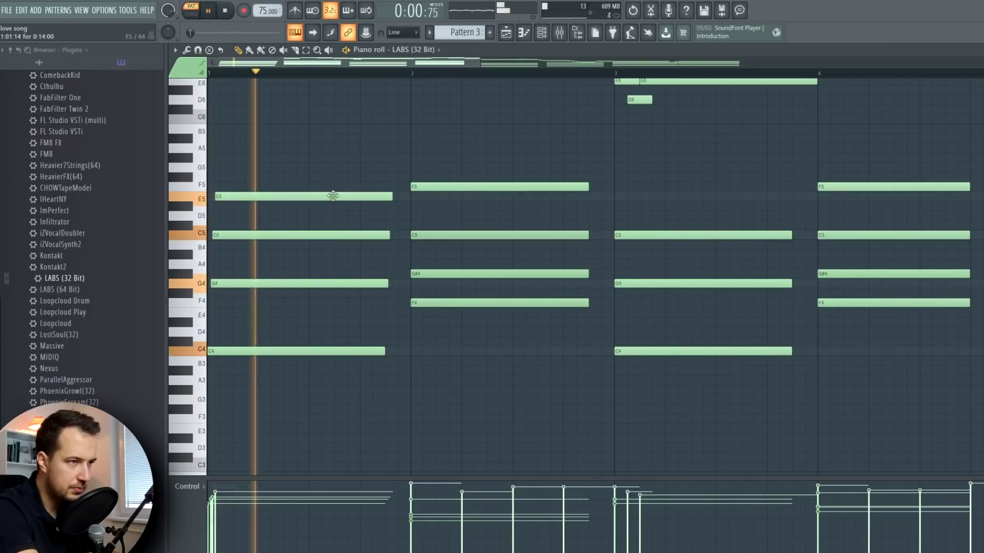
Apply the Strum tool to the chord notes in bar 2 and to the chord in bar 6.
scroll(512, 190, "up", 1)
left_click_drag(553, 182, 477, 365)
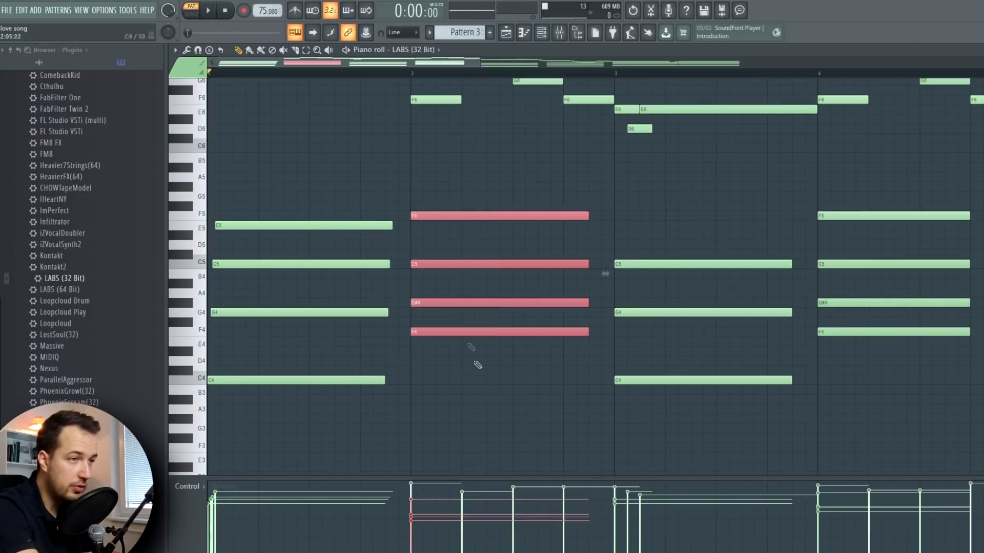
left_click(199, 52)
left_click(187, 50)
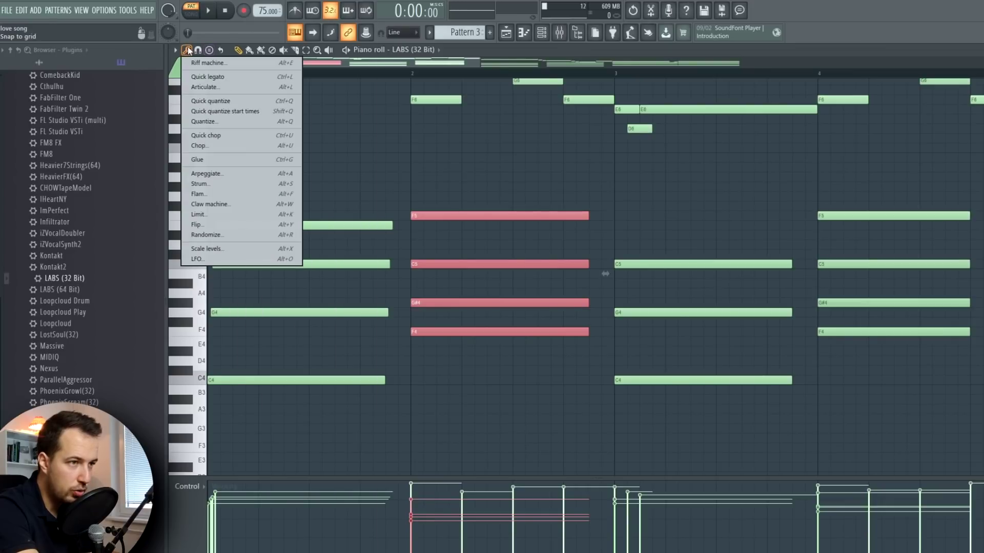
left_click(215, 185)
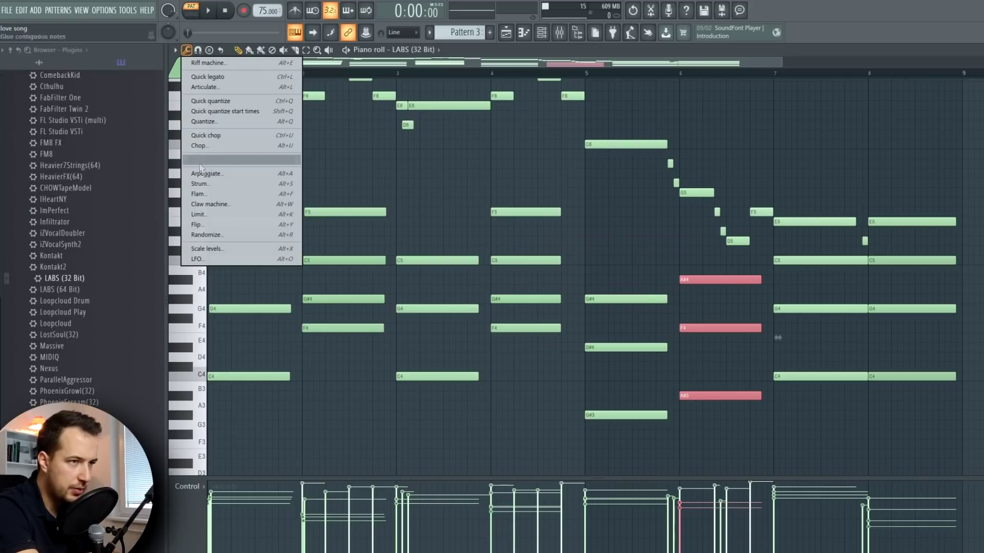
left_click(209, 184)
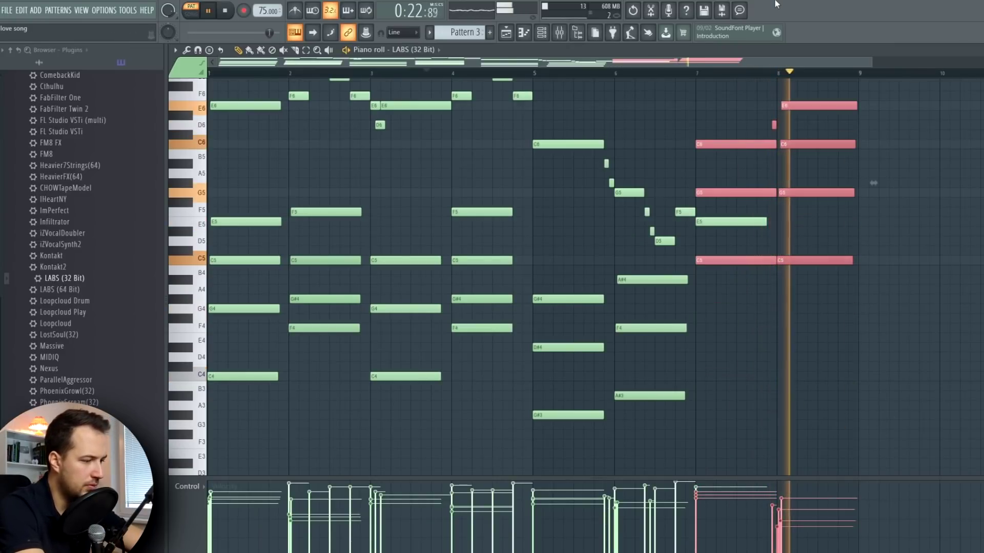
Raise the bar 8 chord and the short D5 note leading into it by one octave.
key("space")
left_click_drag(868, 170, 799, 438)
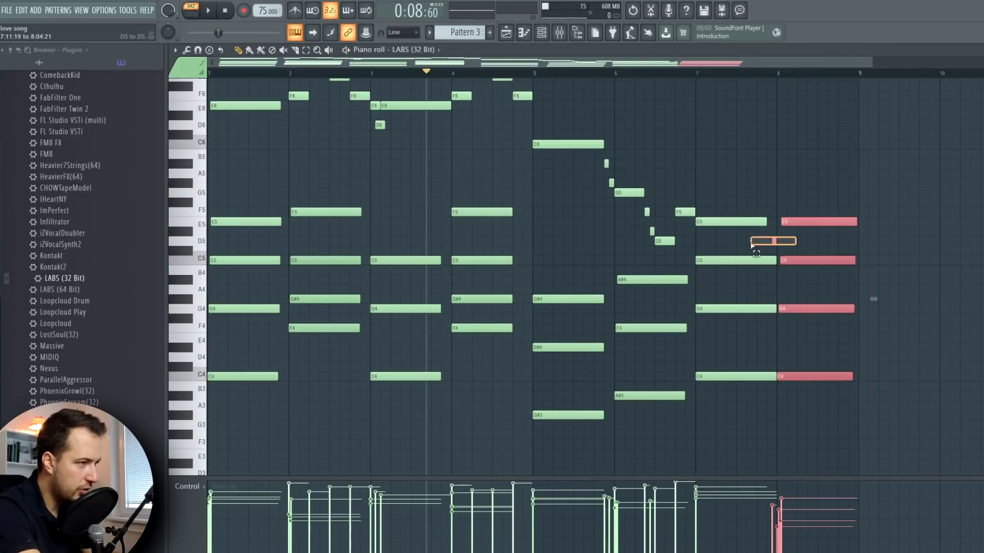
key("ctrl+Up")
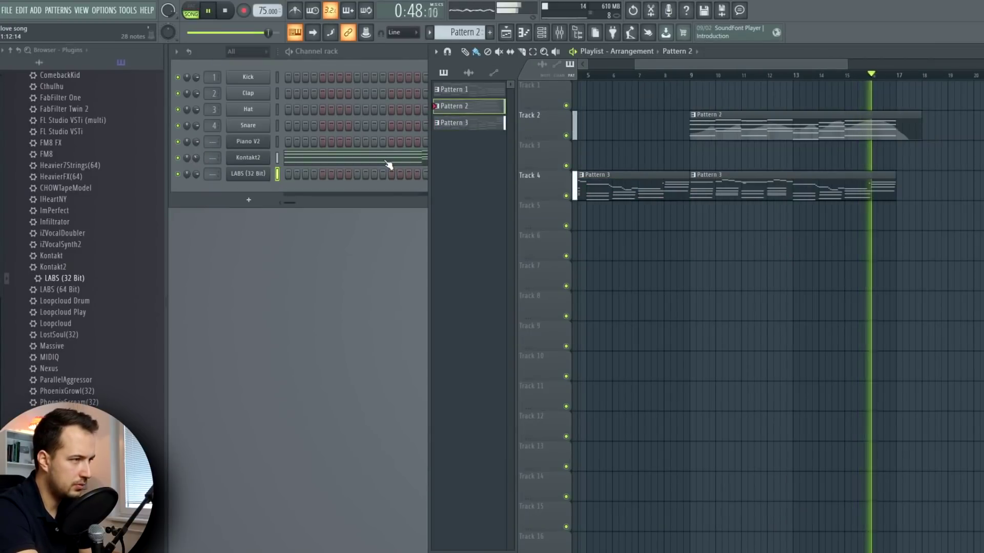
Lower Pattern 2's Kontakt2 string chords one octave, and raise one inner note of each chord (C4, G#3 or A#3) an octave.
left_click(388, 164)
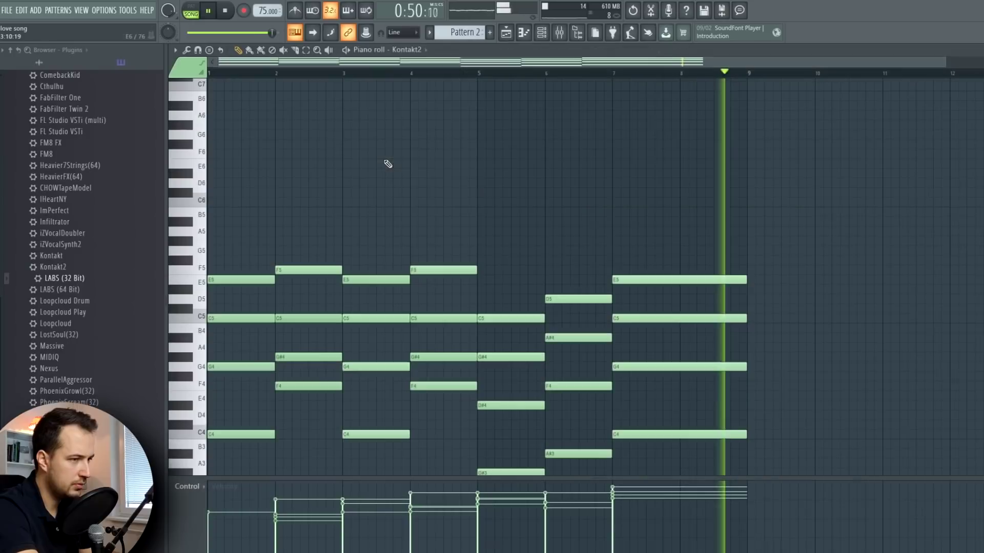
key("space")
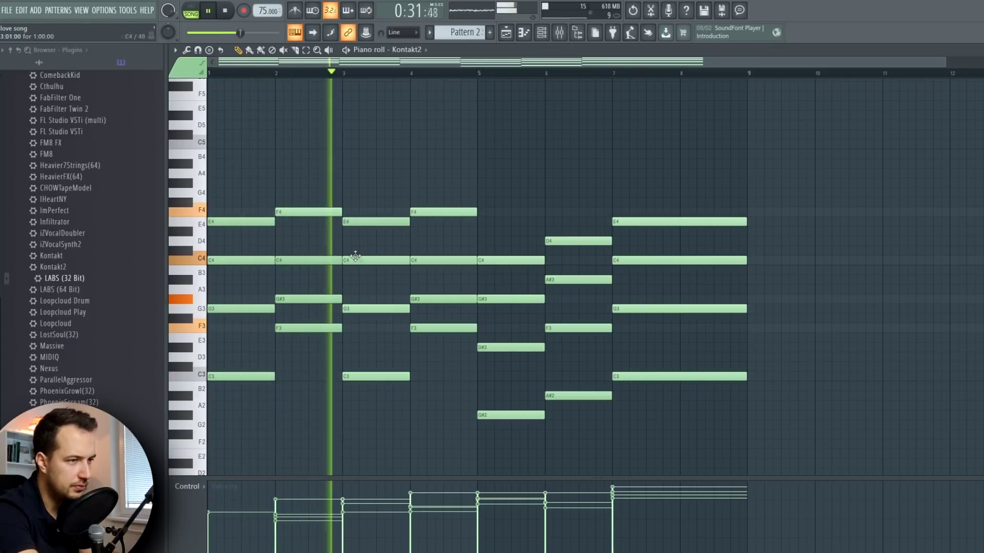
left_click(251, 261)
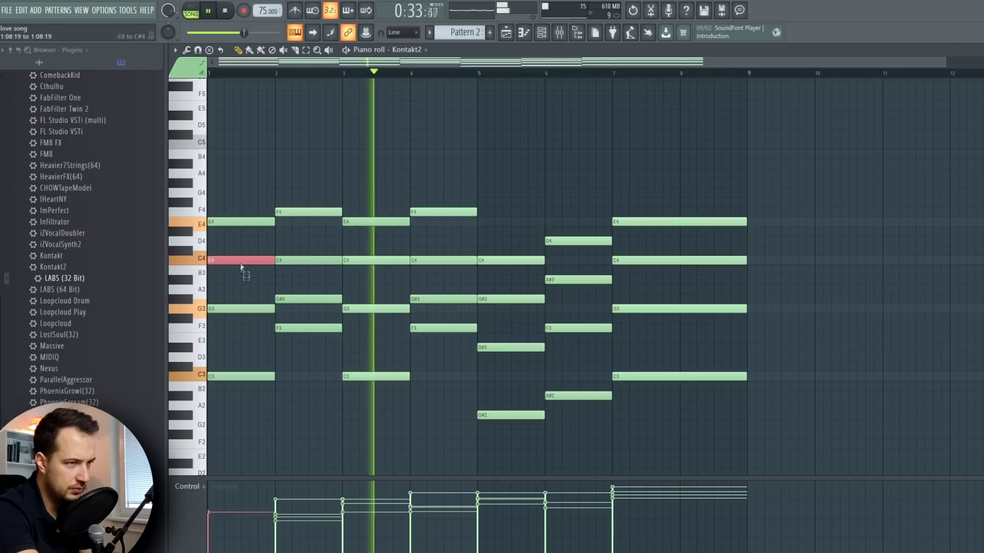
left_click(323, 260, "ctrl")
left_click(374, 261, "ctrl")
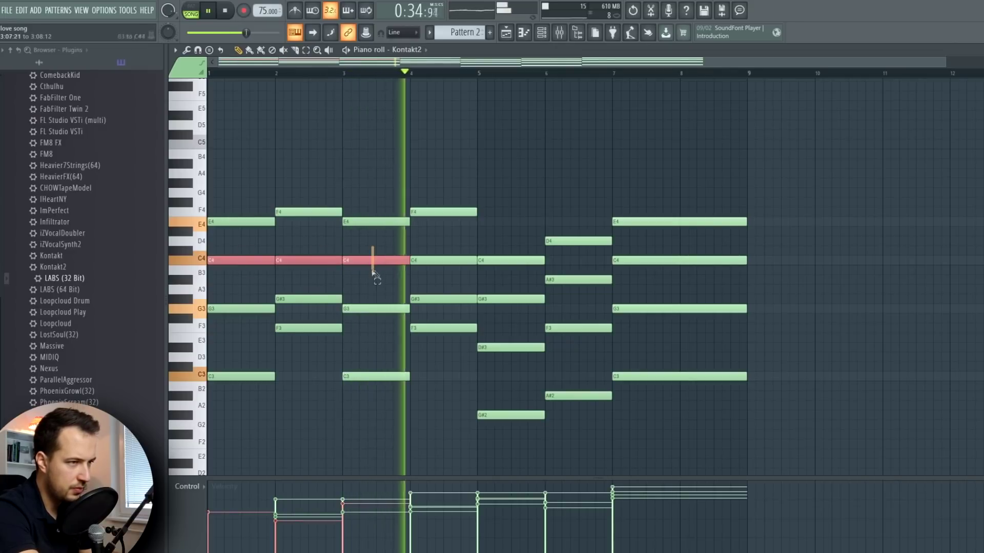
left_click(439, 260, "ctrl")
left_click(513, 299, "ctrl")
left_click(575, 279, "ctrl")
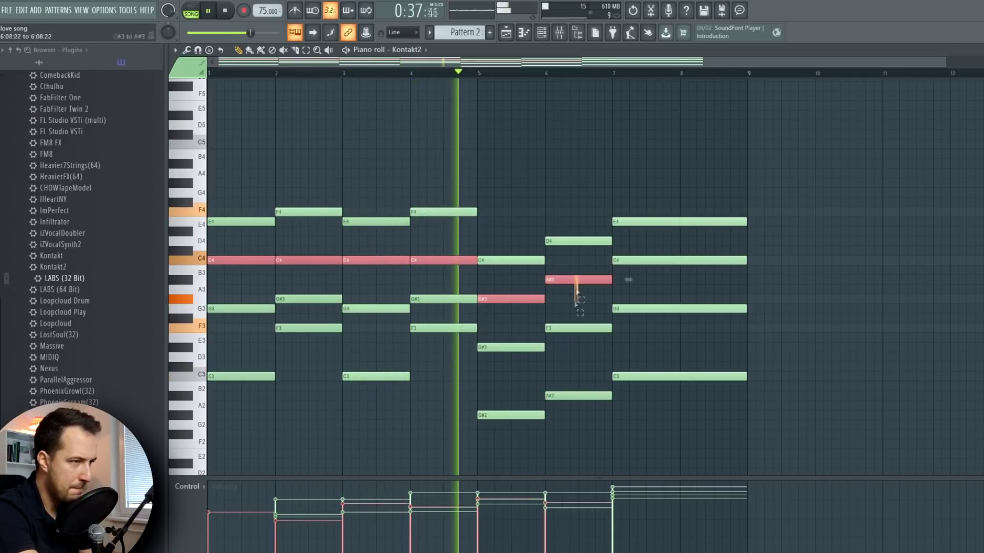
left_click(638, 260, "ctrl")
key("space")
key("ctrl+Up")
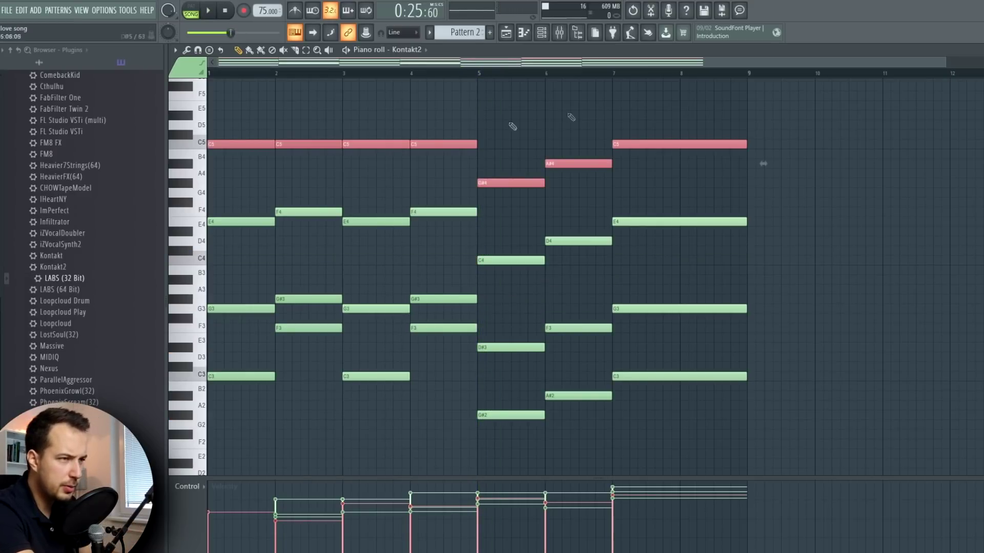
Play back the strings and raise the C4, D4 and E4 notes in bars 5 to 7 by one octave.
key("space")
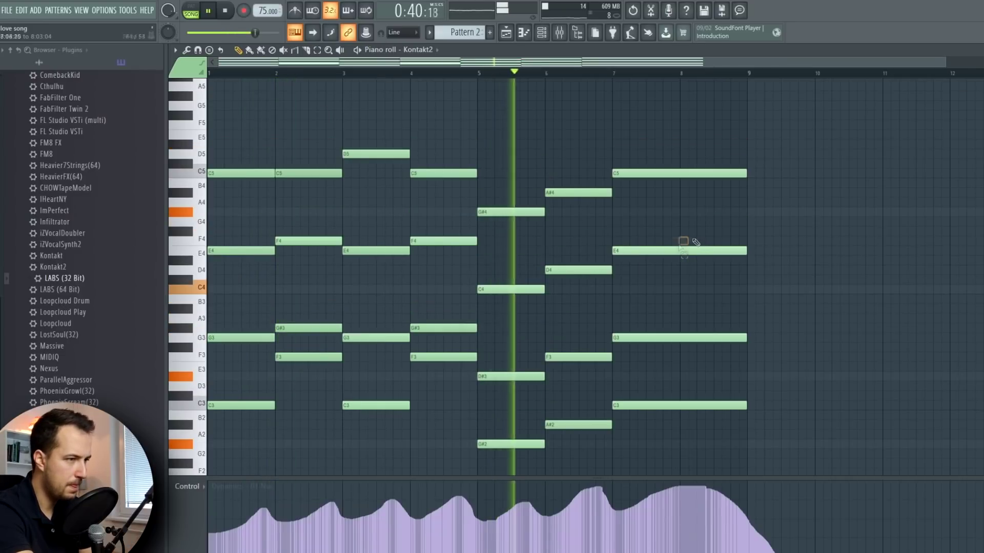
left_click_drag(688, 242, 521, 317)
key("ctrl+Up")
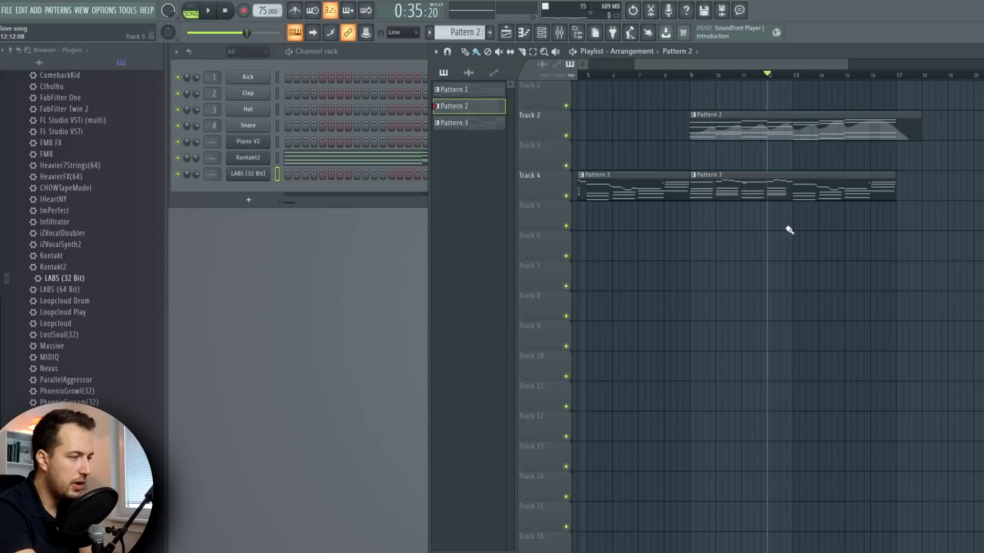
Clone the Kontakt2 channel and load a single strings patch from the Nucleus Lite Edition library into the clone.
right_click(267, 156)
left_click(389, 252)
scroll(342, 368, "down", 3)
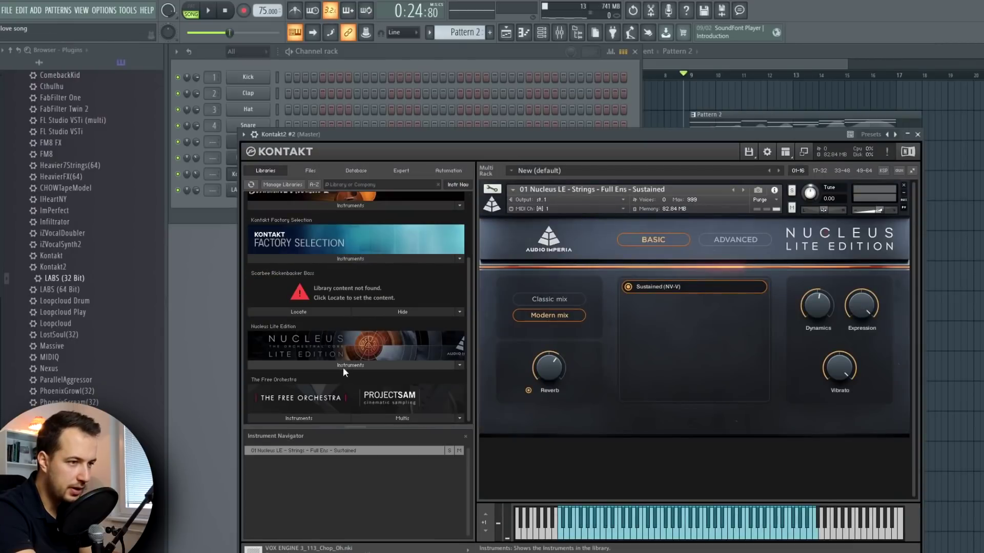
left_click(291, 366)
left_click(305, 379)
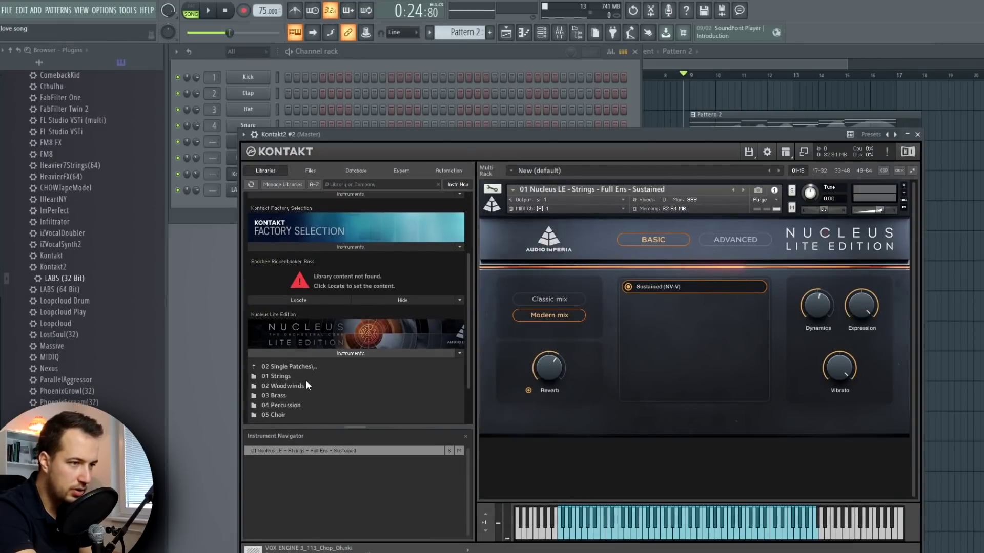
left_click_drag(306, 379, 583, 316)
left_click_drag(602, 189, 601, 192)
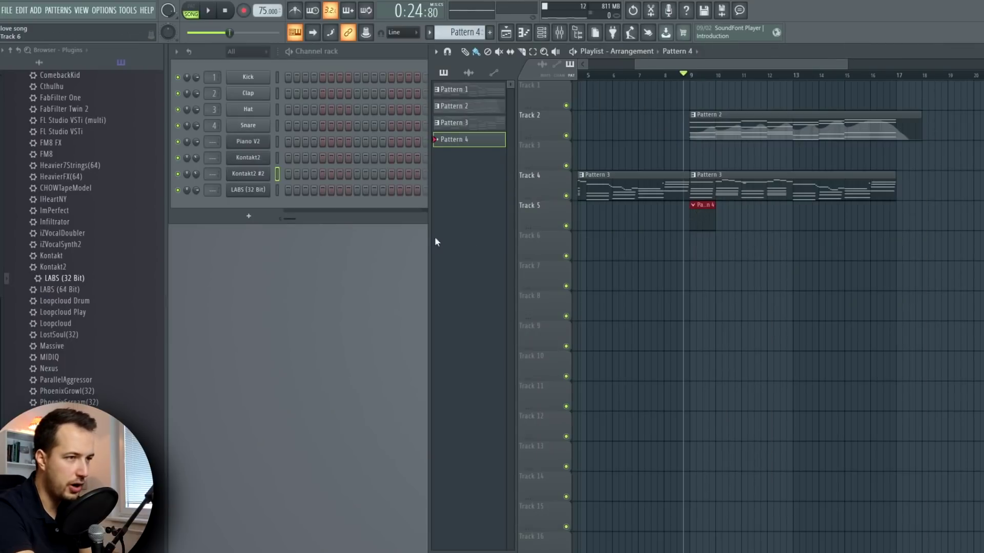
In Pattern 4's Kontakt2 #2 part, draw one-bar notes C5, D5 and C5 in bars 1 to 3.
right_click(264, 177)
left_click(309, 174)
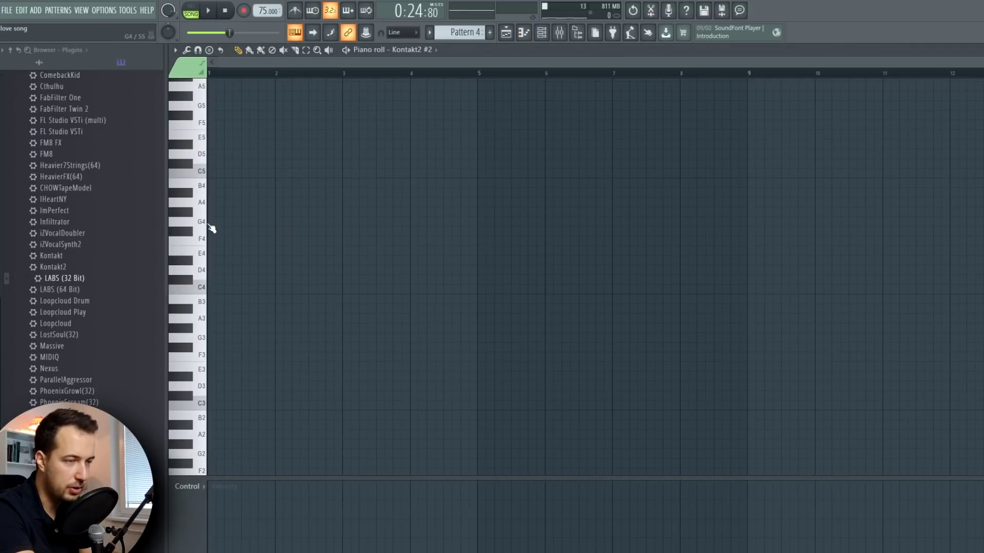
left_click(282, 153)
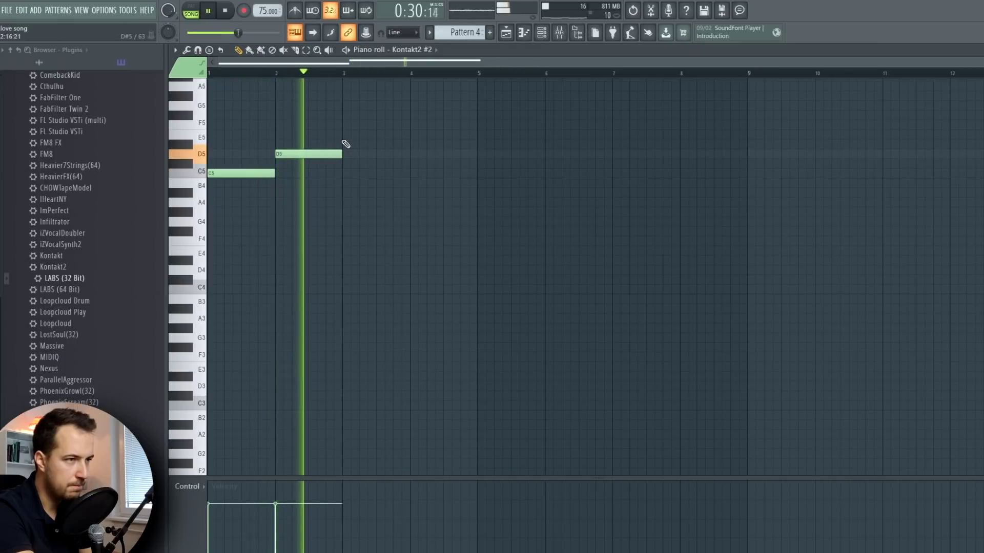
left_click(351, 173)
Set the bar 3 C5 note's velocity to about 64% and add D5, G5 and A5 in bars 4 to 6.
scroll(435, 177, "up", 3)
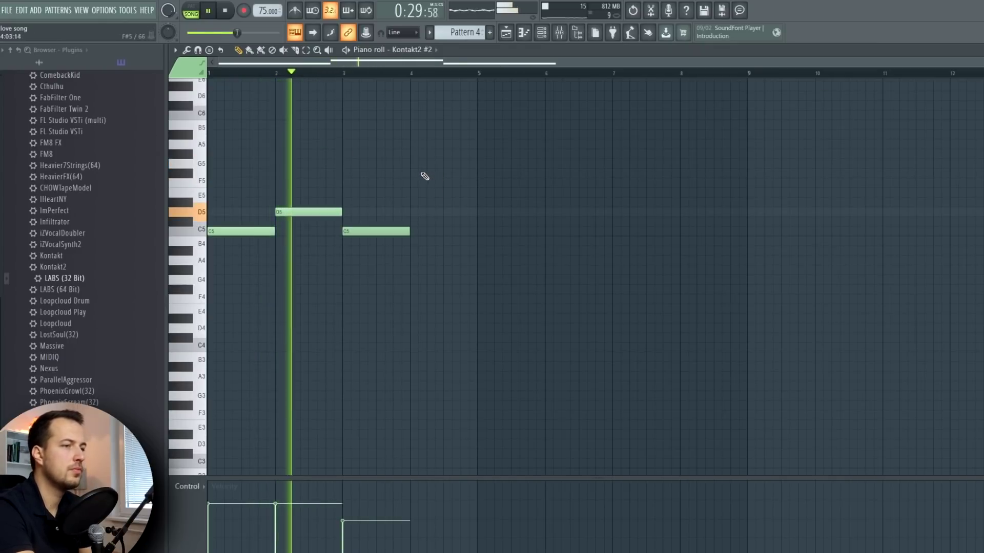
scroll(421, 184, "up", 2)
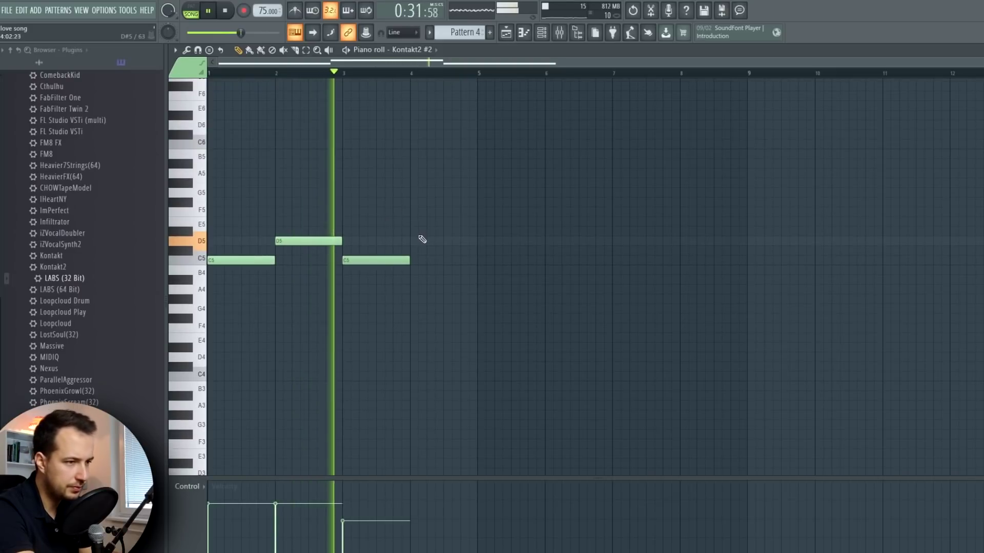
left_click_drag(391, 236, 378, 299)
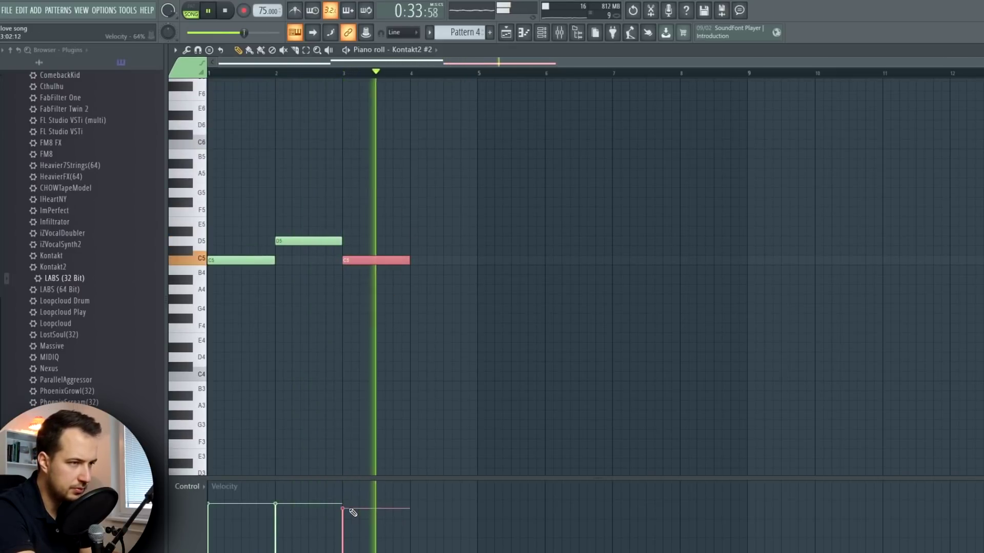
left_click(418, 241)
left_click(486, 193)
left_click(549, 174)
Play back the string melody repeatedly and rework its closing notes from bar 6 onward.
key("space")
left_click_drag(544, 192, 612, 193)
key("space")
left_click(549, 193)
key("space")
left_click_drag(681, 227, 578, 193)
key("space")
key("space")
key("space")
left_click_drag(645, 212, 612, 212)
left_click_drag(681, 222, 614, 221)
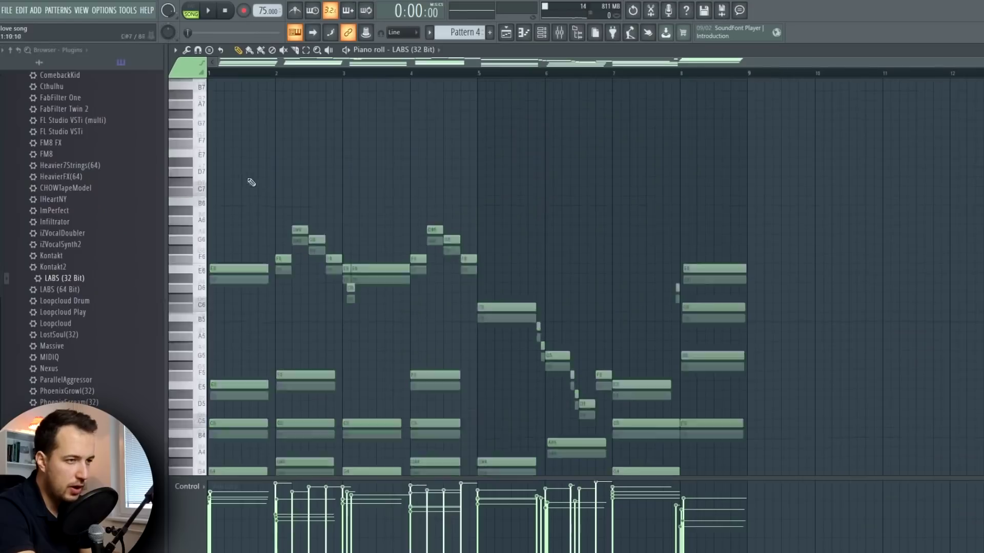
Add four repeated quarter-bar C6 notes to bar 1 of the LABS part and try them at C4 and C5.
scroll(251, 187, "down", 5)
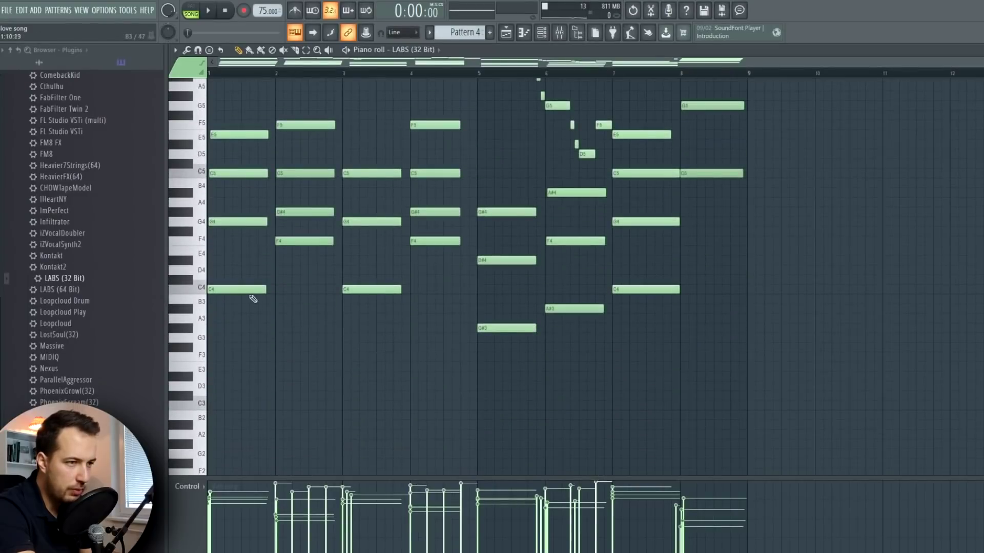
scroll(303, 170, "up", 5)
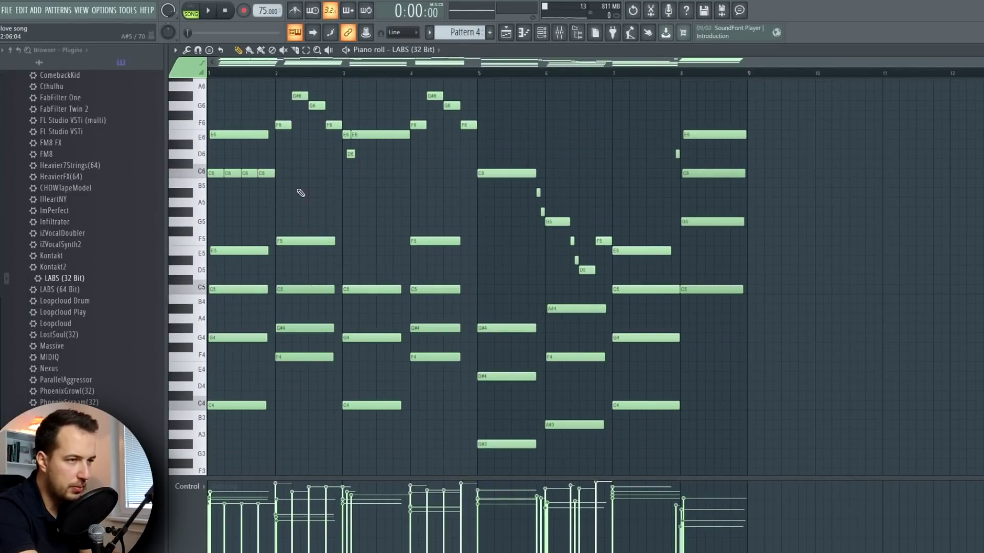
left_click_drag(288, 168, 211, 175, "ctrl")
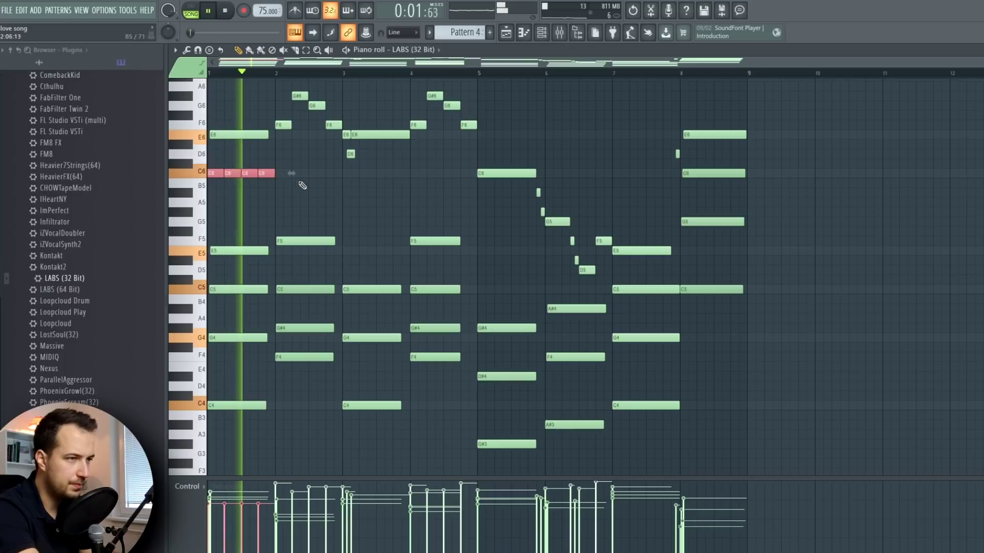
key("space")
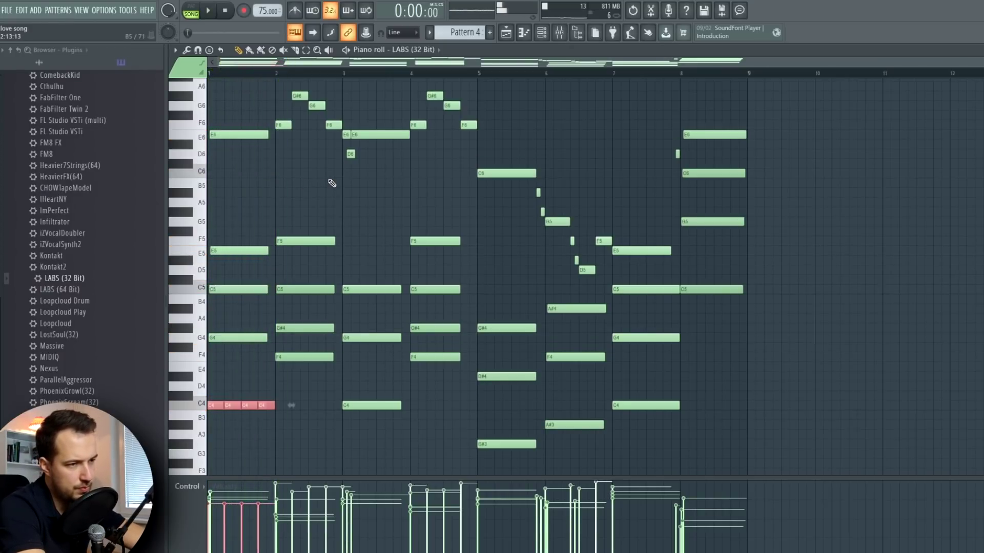
key("space")
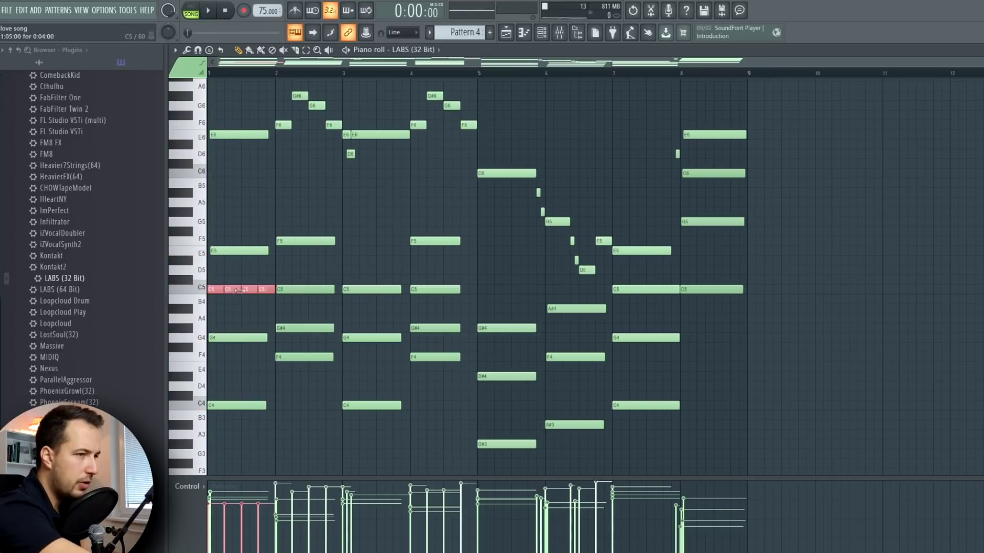
Create Pattern 6 and fill bars 1 to 4 of its LABS part with repeated quarter-bar C5 notes.
left_click(493, 35)
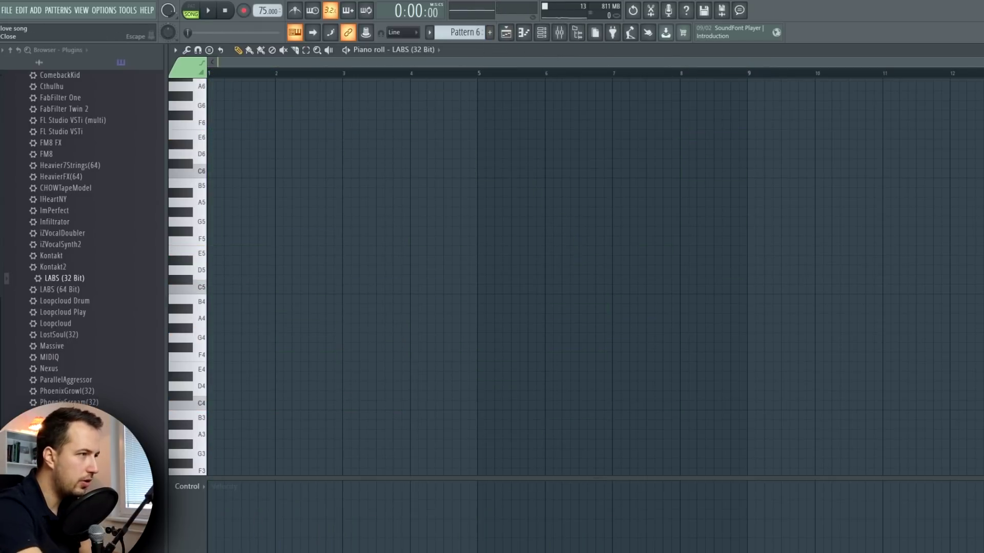
key("Escape")
key("F7")
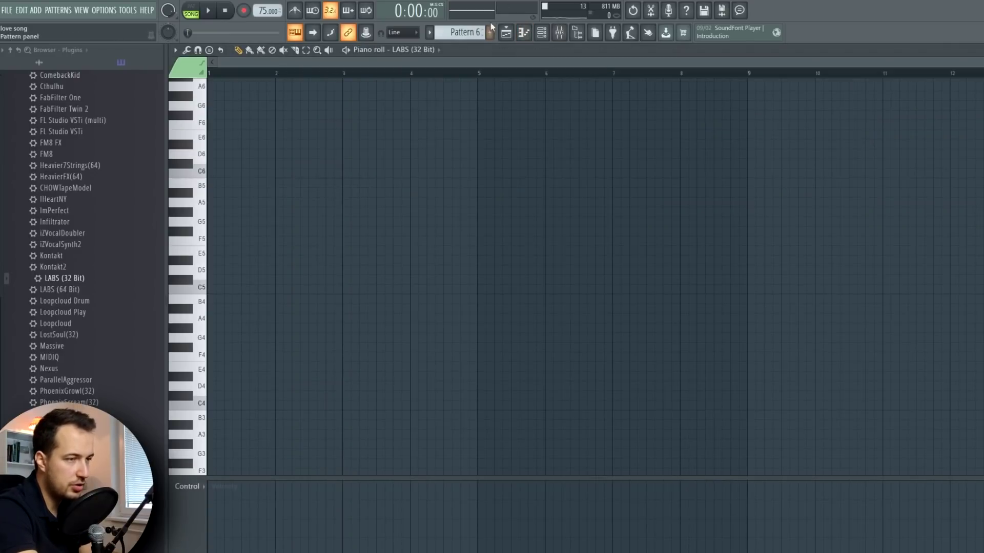
scroll(330, 236, "down", 2)
key("ctrl+b")
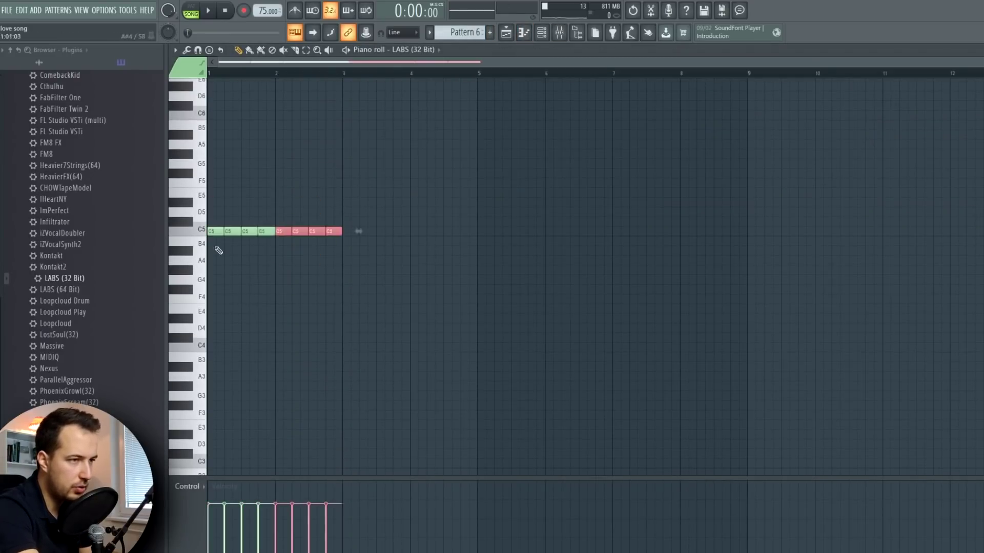
left_click(492, 229)
key("space")
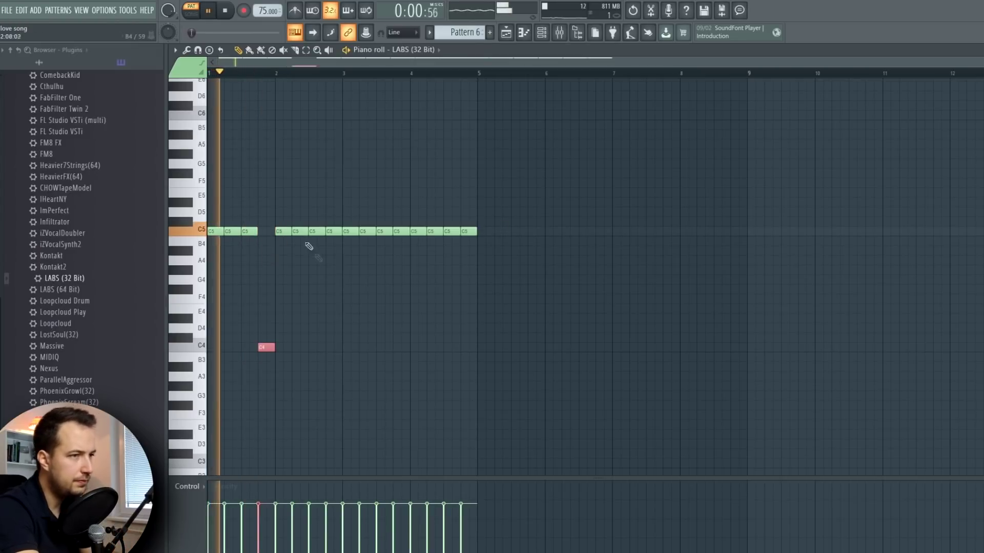
Lower the last C5 note of each bar in Pattern 6 by one octave to C4.
left_click(333, 231)
key("ctrl+Down")
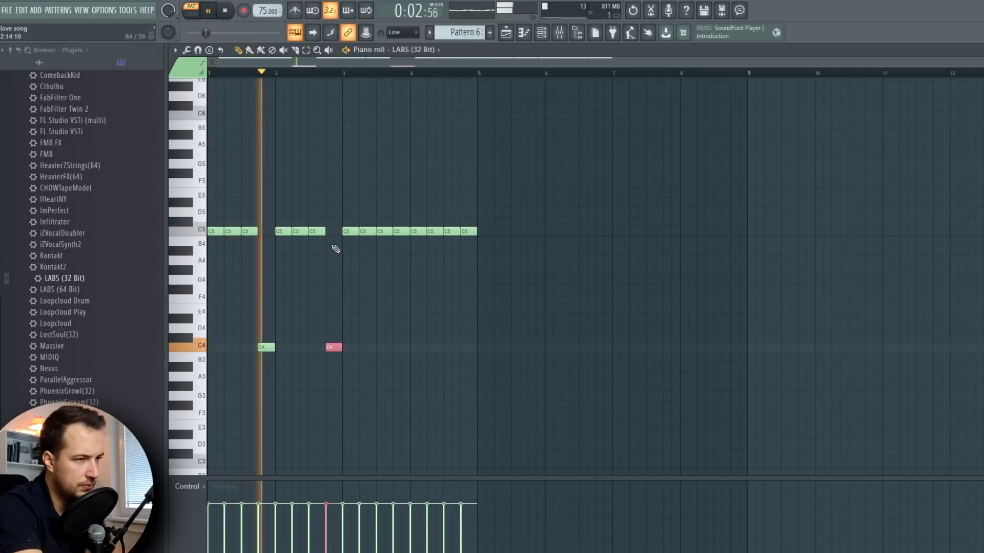
left_click(401, 231)
key("ctrl+Down")
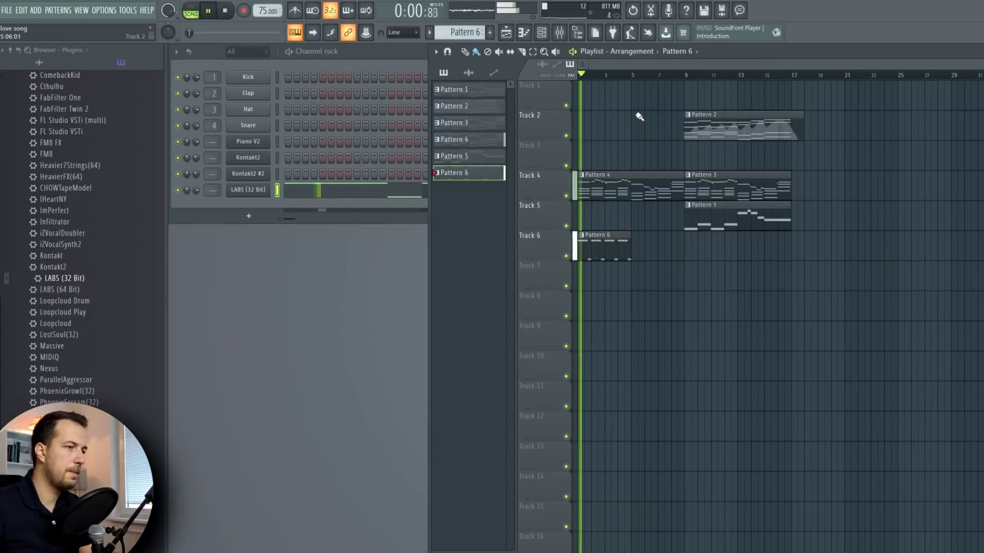
Try the last note of every bar in Pattern 6 at C6 during song playback and settle it at C5.
left_click(343, 194)
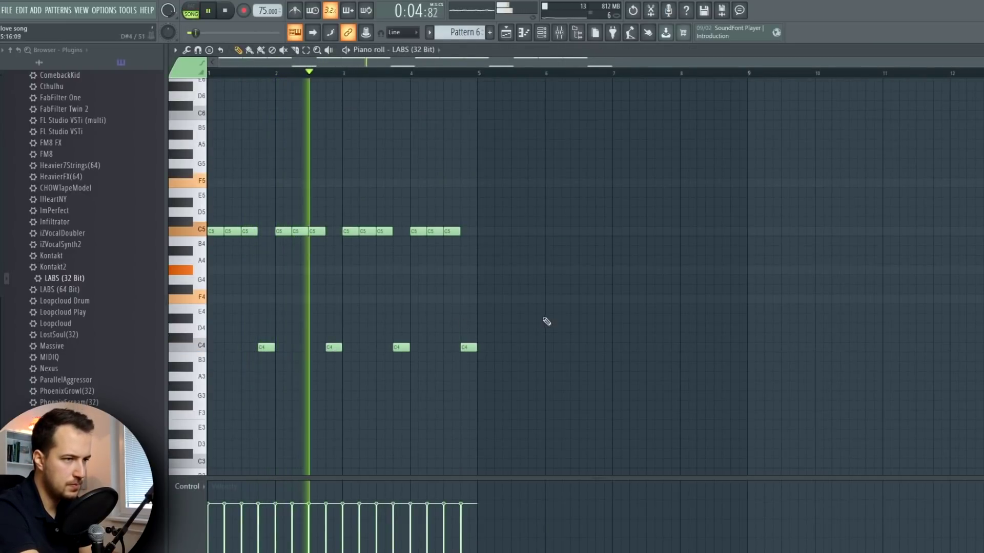
left_click_drag(545, 323, 252, 364)
left_click(546, 277)
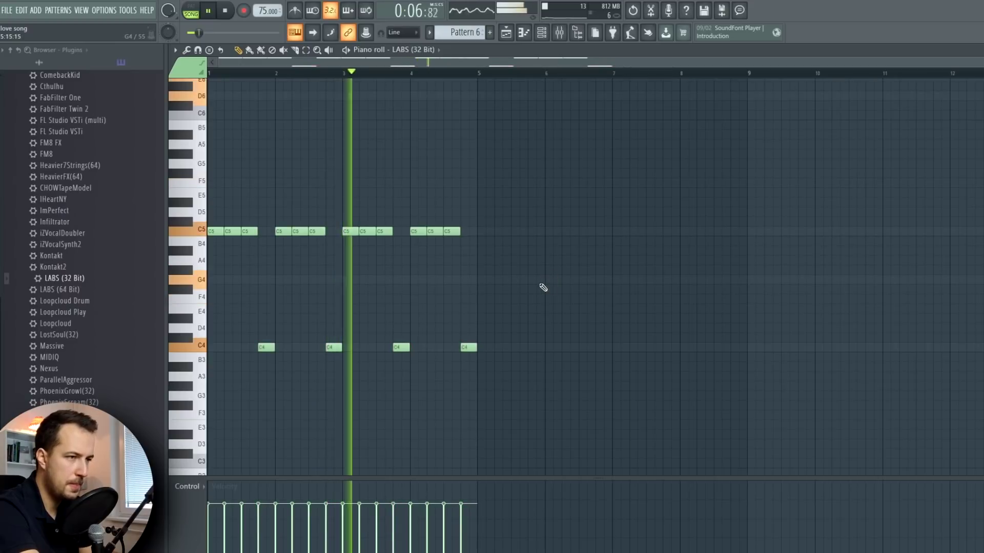
left_click_drag(521, 323, 214, 369)
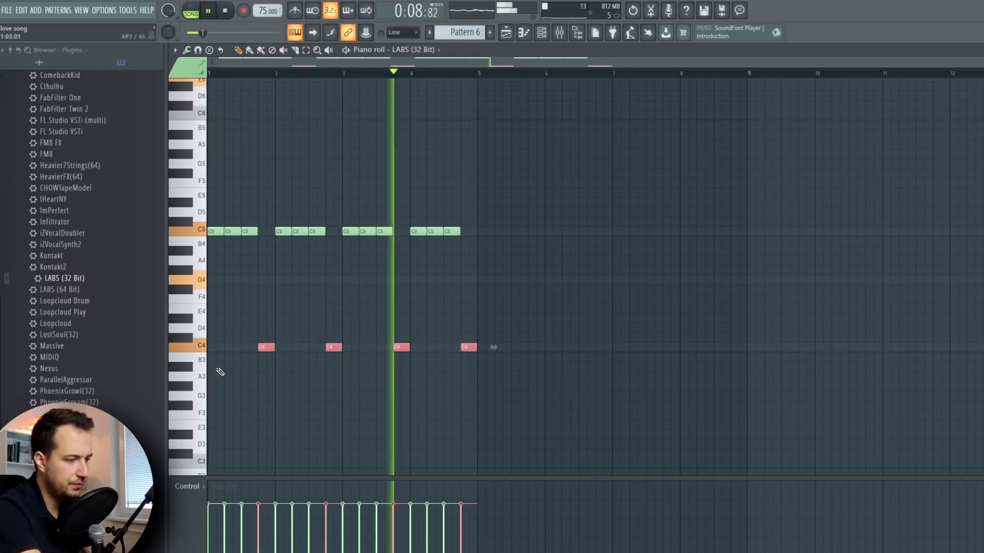
key("ctrl+Up")
key("ctrl+Up")
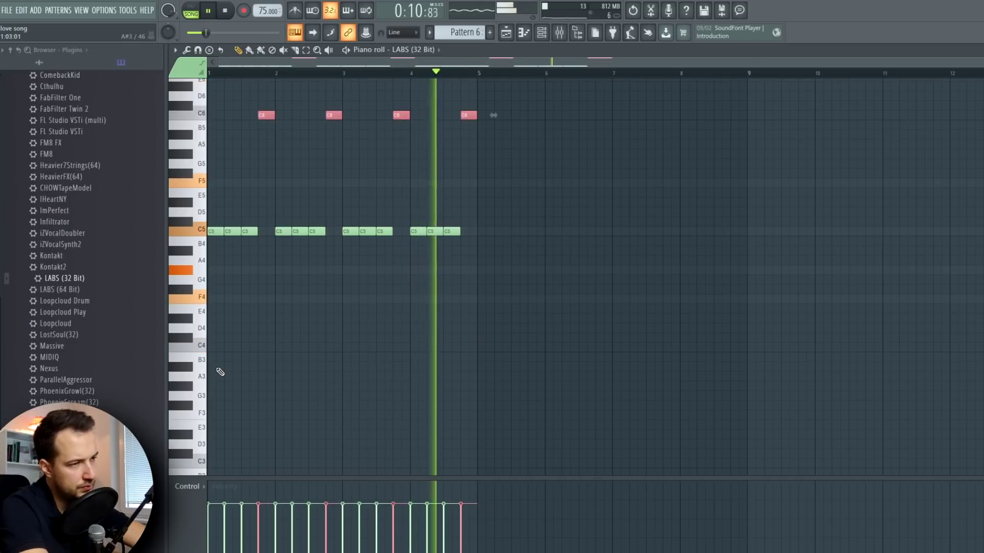
key("ctrl+Down")
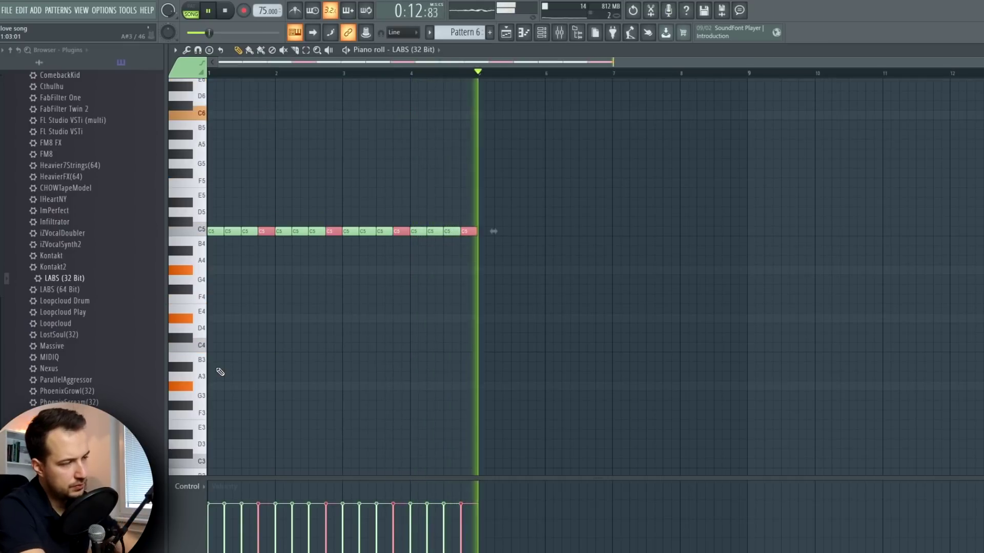
Replay the song and reduce the velocity of every second C5 note in Pattern 6.
key("space")
key("ctrl+d")
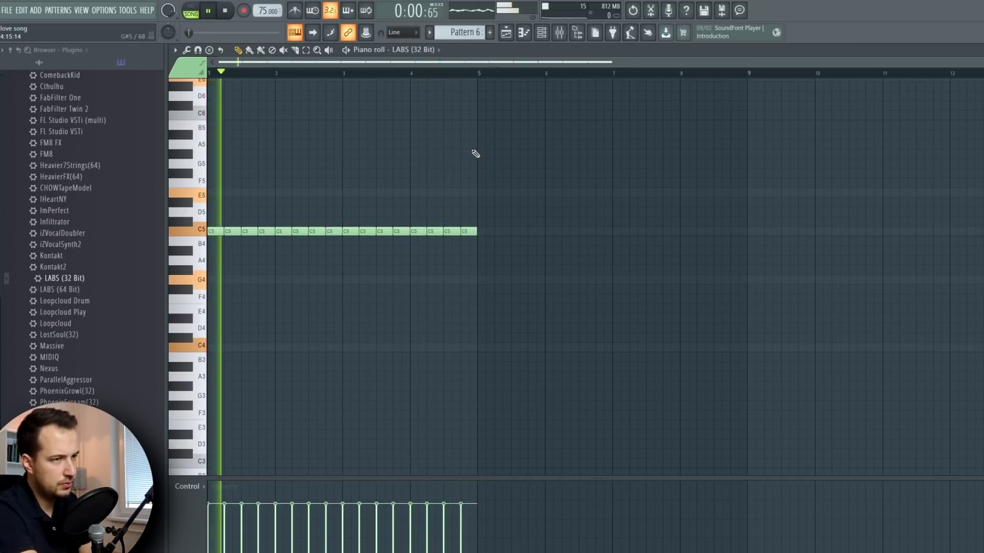
left_click_drag(543, 180, 210, 240)
key("space")
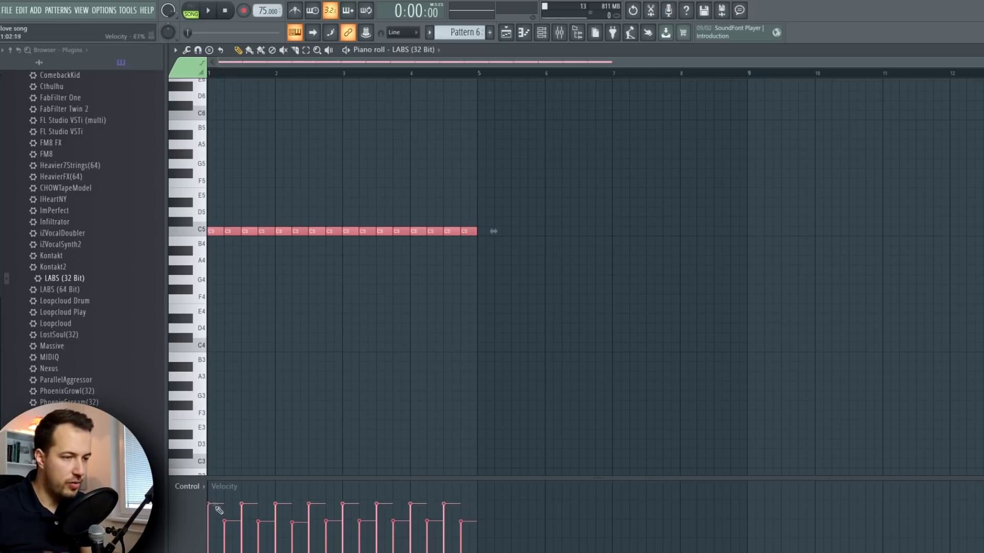
key("ctrl+d")
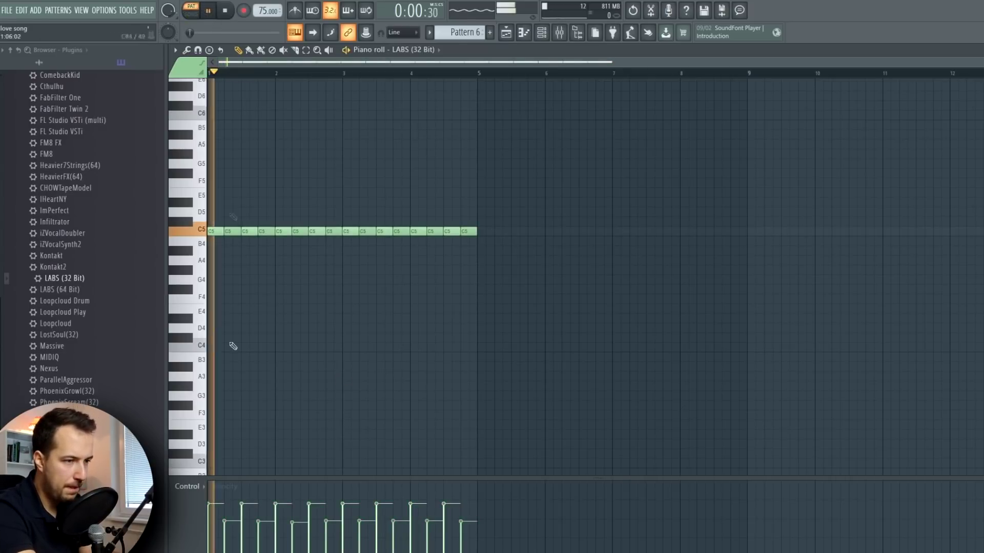
Soften every second Pattern 6 note further to about 30% velocity, testing the bar 1 second note at about 12%.
left_click_drag(270, 542, 464, 538)
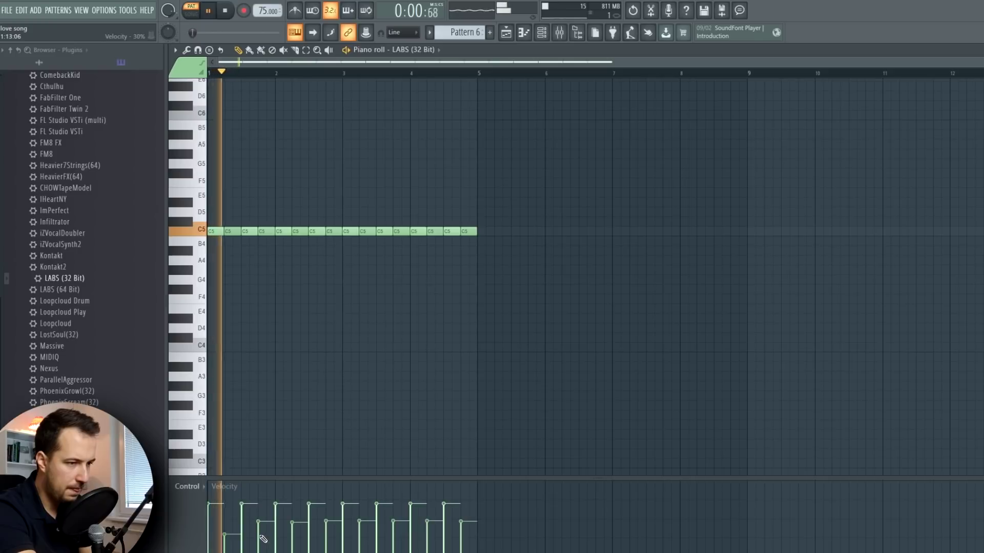
key("space")
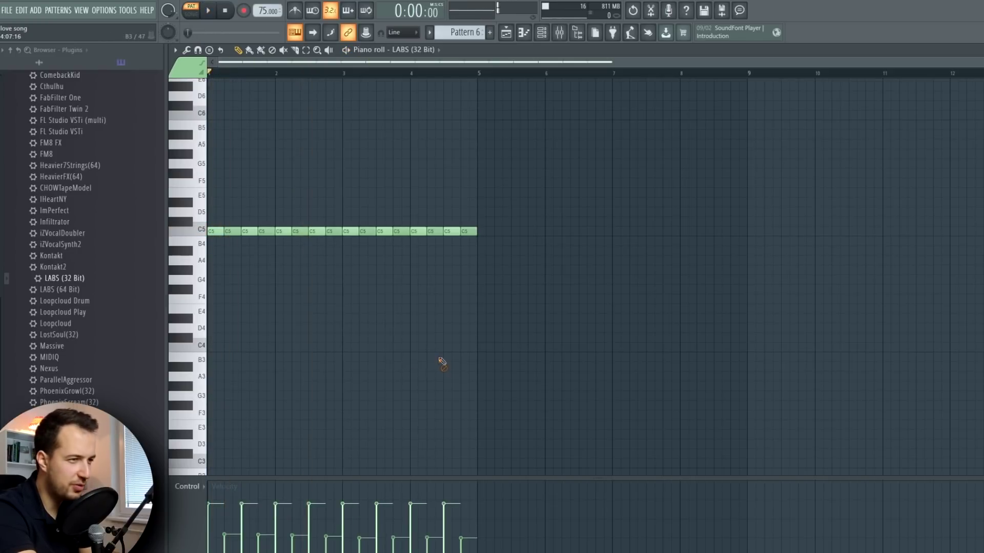
left_click_drag(229, 549, 231, 533)
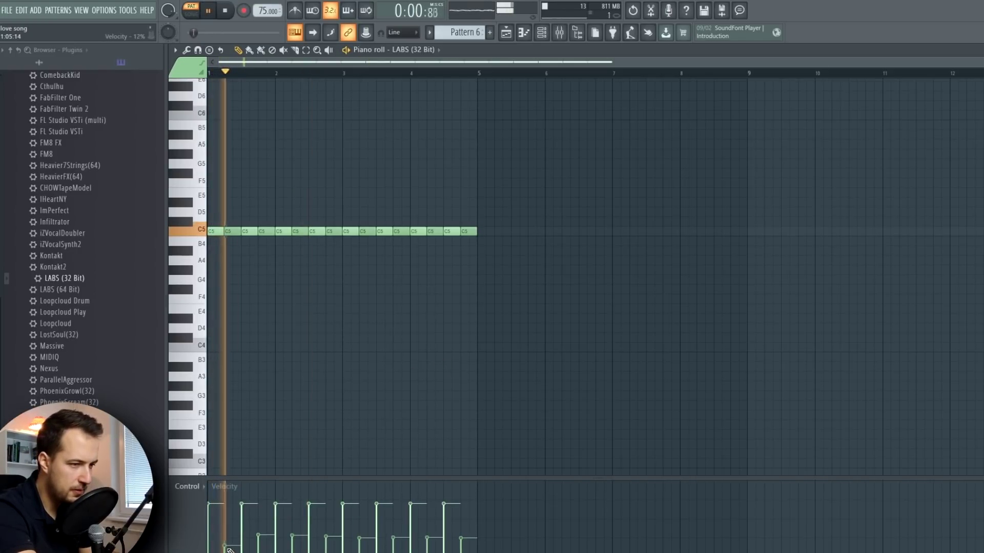
key("space")
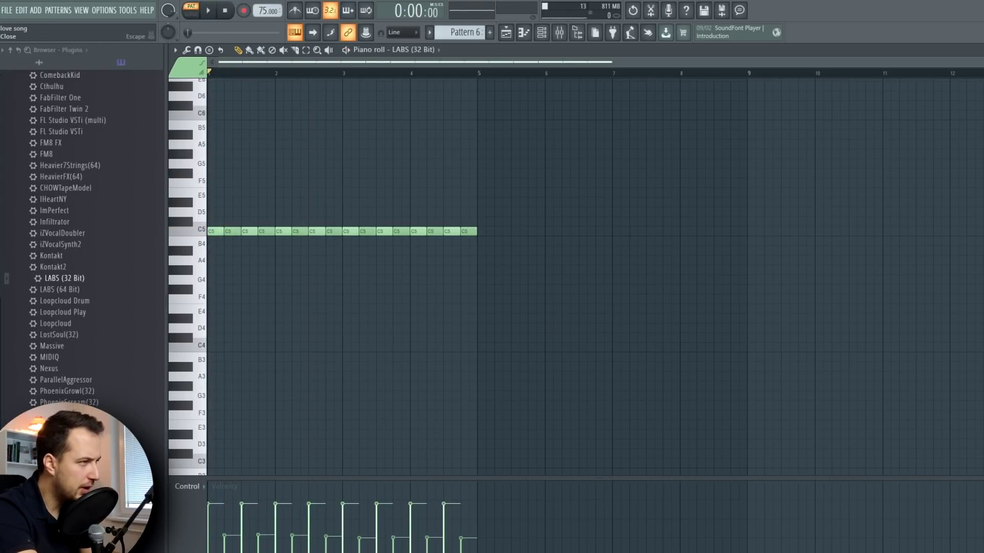
Add Nexus as a new channel and load the Pitch Fork A 440hz bell from the Hlw3 Epic Collection folder.
key("Escape")
key("F6")
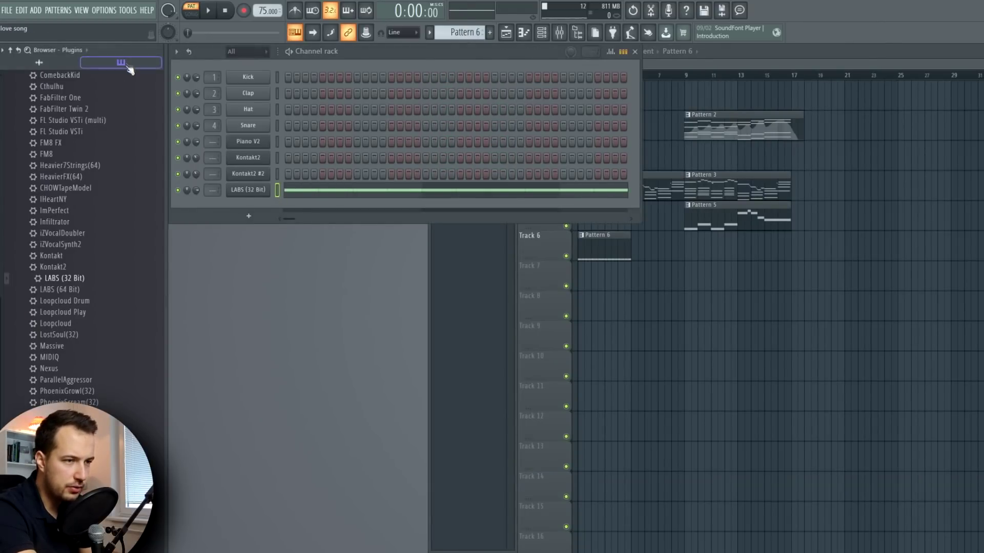
scroll(114, 255, "down", 1)
left_click_drag(51, 359, 247, 202)
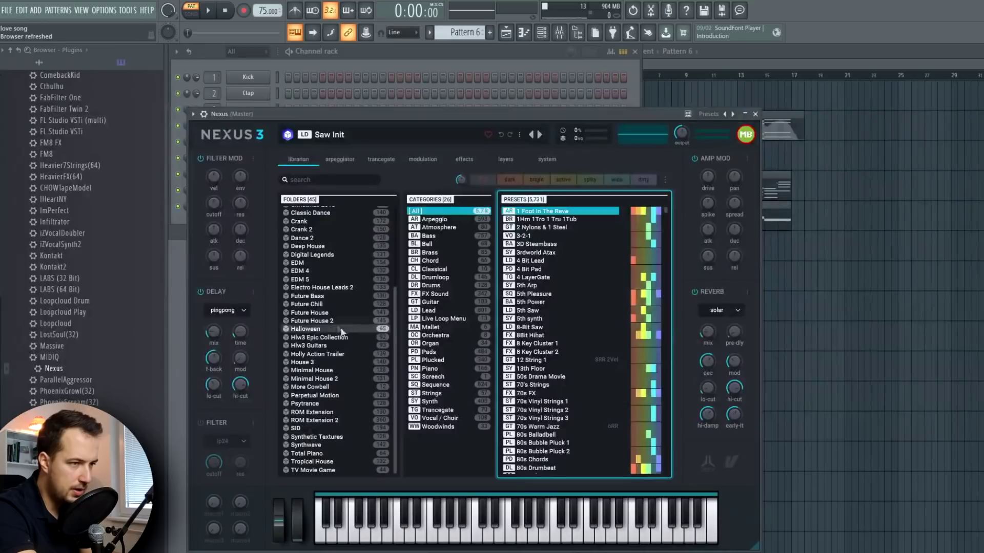
left_click(328, 337)
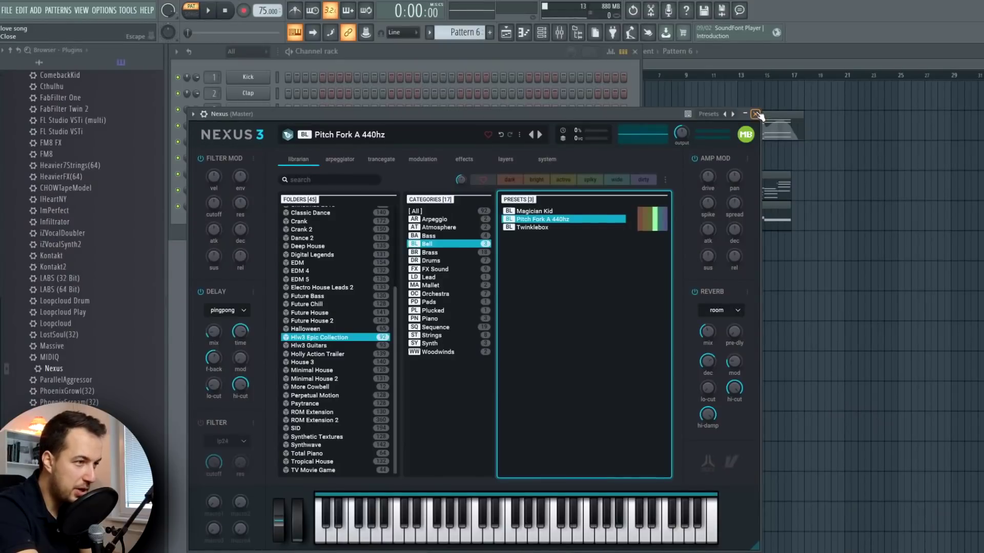
left_click(756, 114)
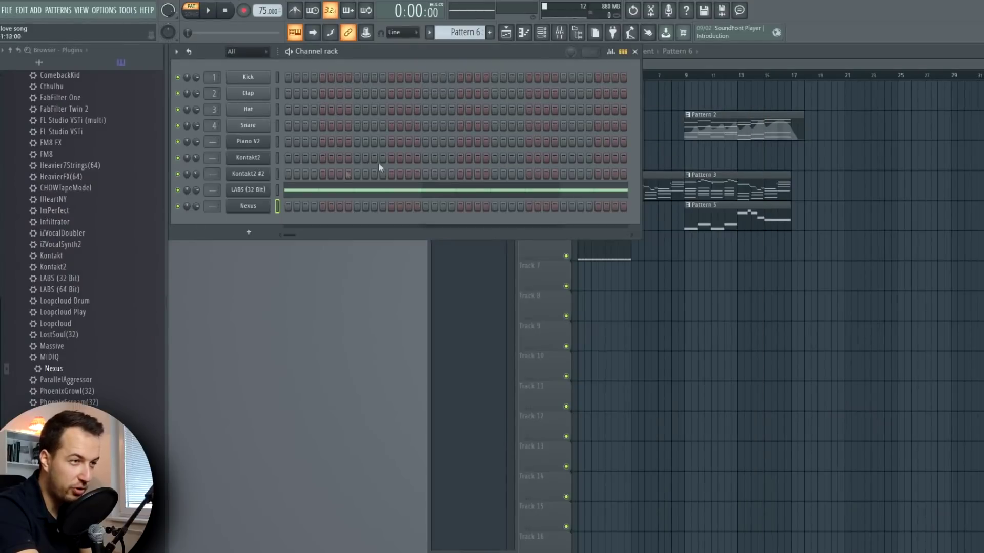
Create Pattern 7 with the repeated-note rhythm on Nexus and place it at bar 1 of Track 7, muting Track 6.
left_click(490, 33)
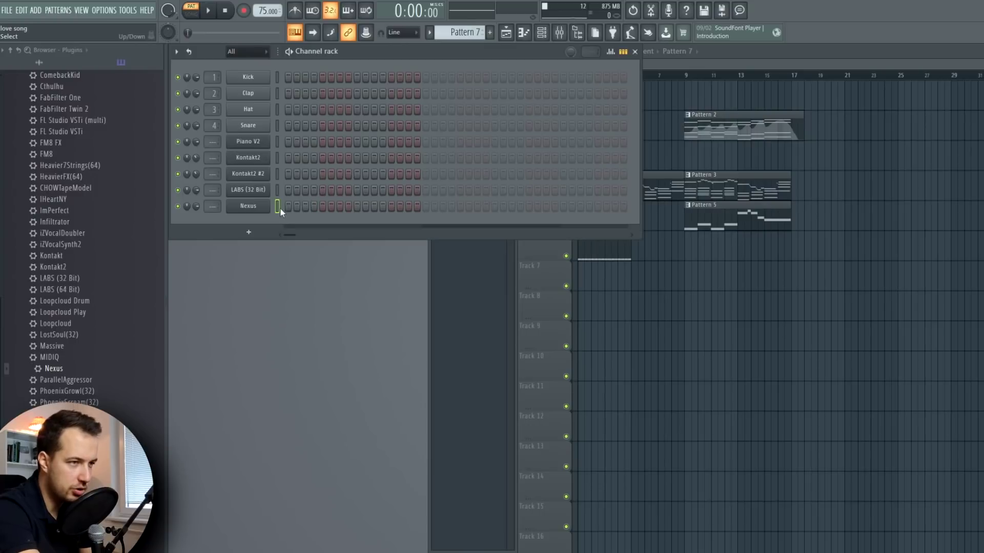
key("space")
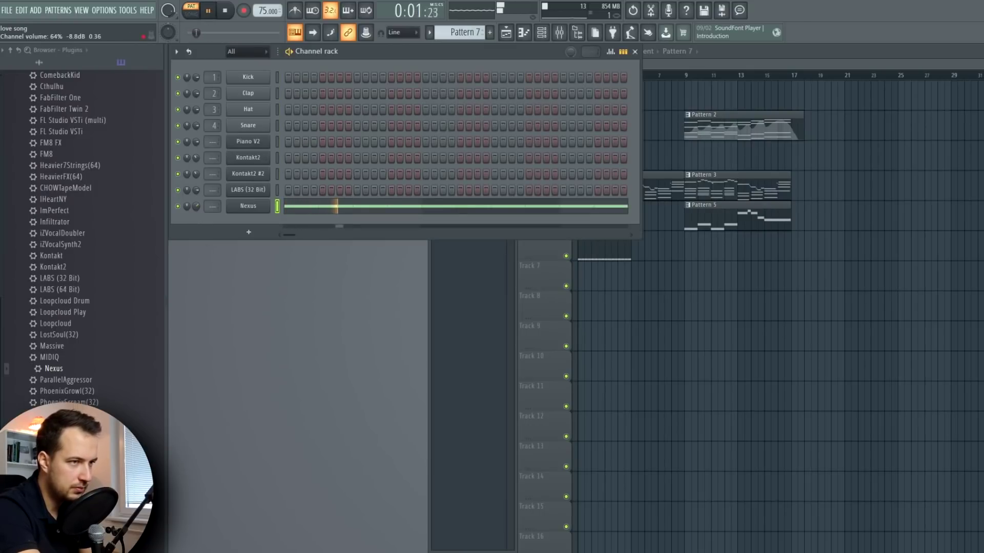
key("space")
left_click(706, 252)
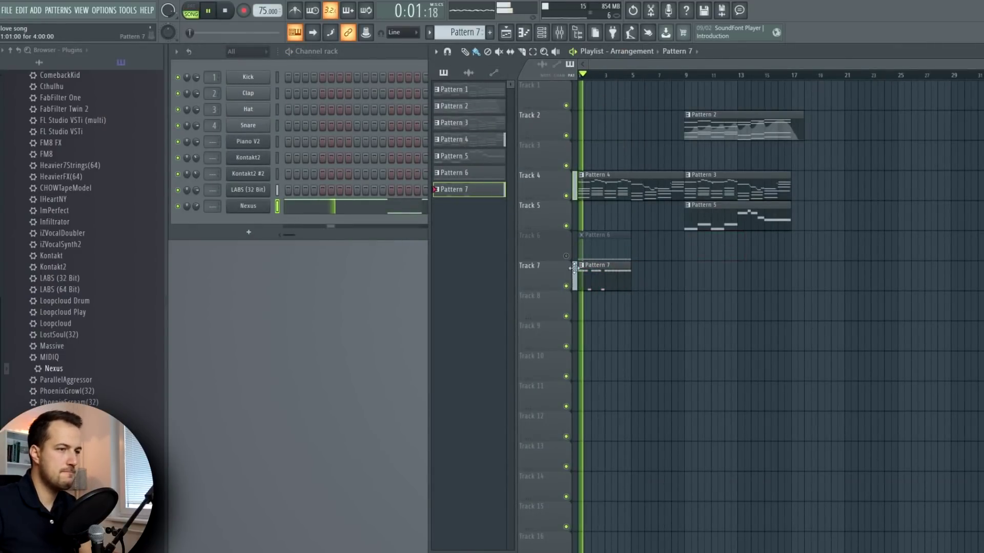
left_click_drag(196, 190, 196, 194)
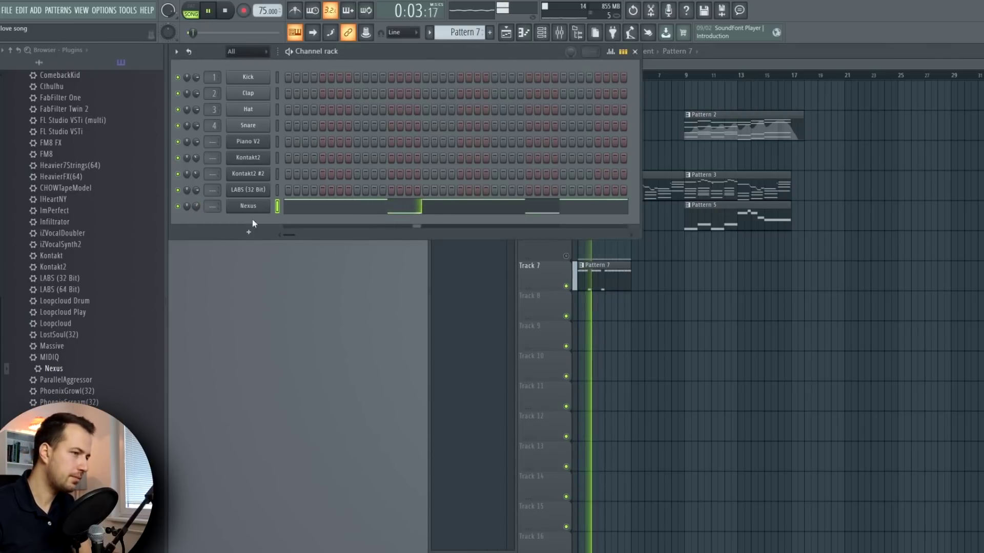
Switch Nexus to the Recap I synth preset and raise all of Pattern 7's notes by two octaves.
right_click(722, 309)
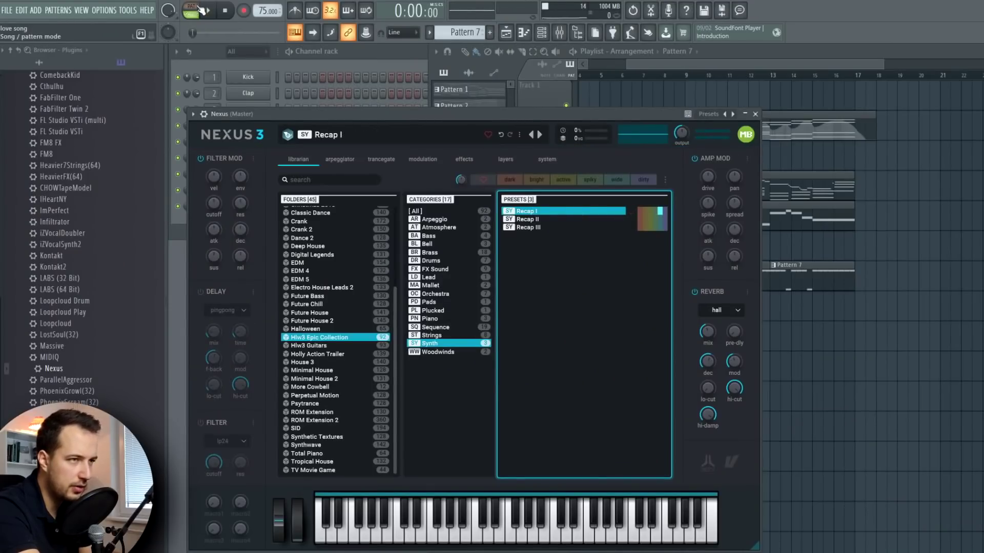
left_click(336, 46)
left_click(341, 202)
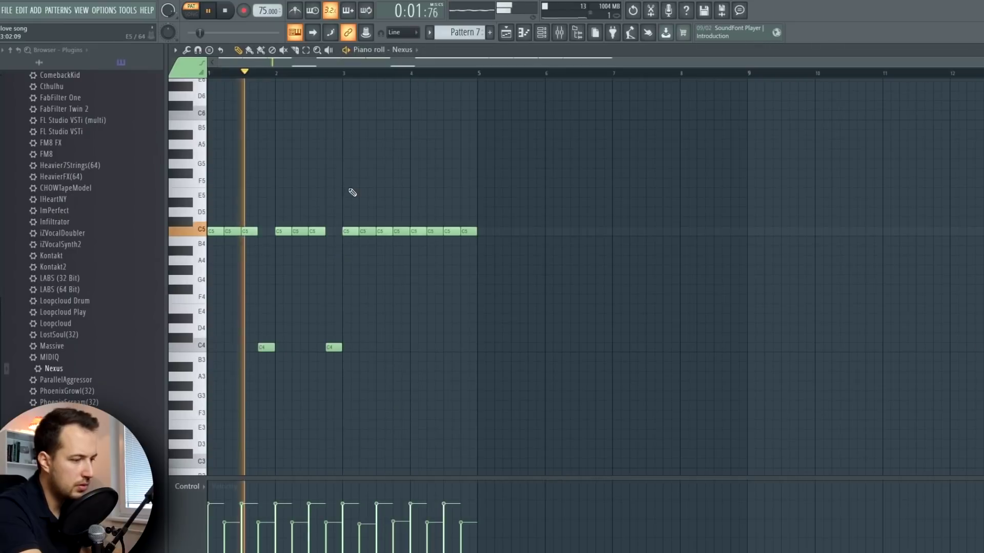
key("ctrl+Up")
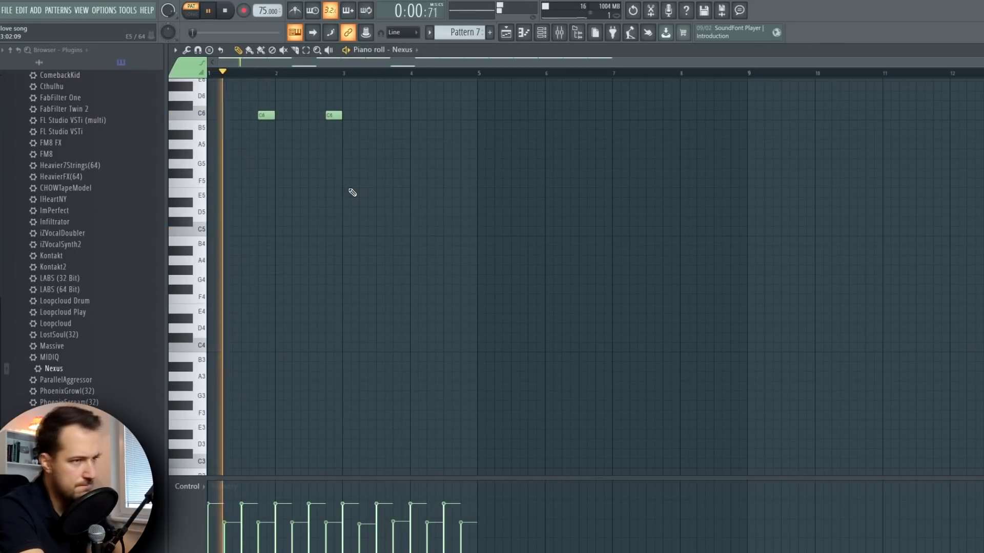
scroll(536, 171, "up", 3)
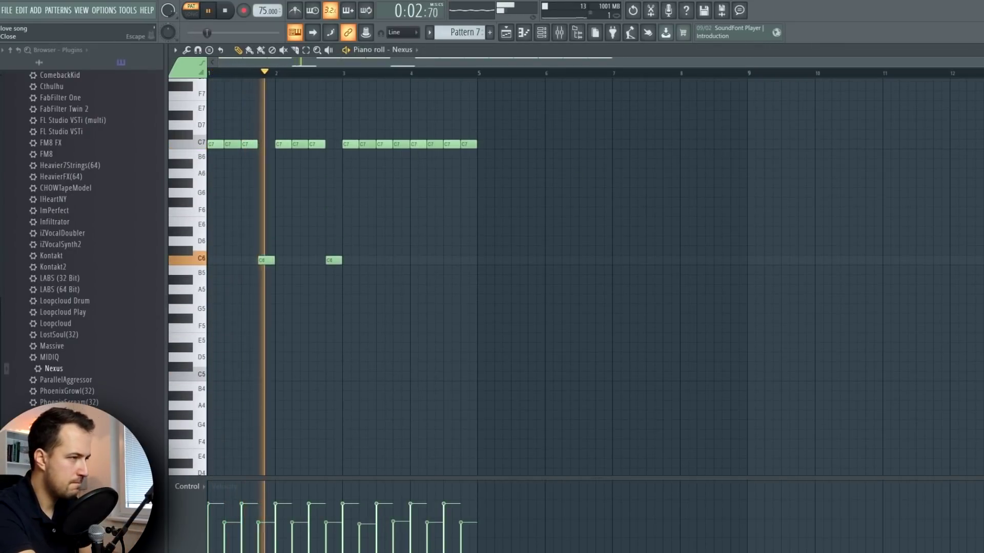
Place Pattern 7 at bars 9 and 13 on Track 7 and set the Nexus channel volume to 43% during playback.
key("F7")
key("F5")
key("l")
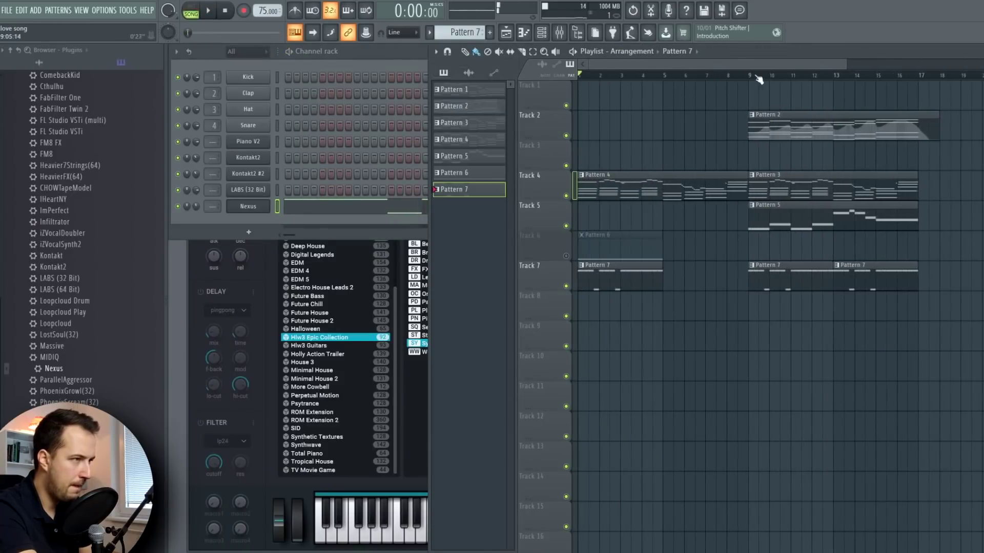
left_click(749, 77)
left_click_drag(789, 68, 819, 73)
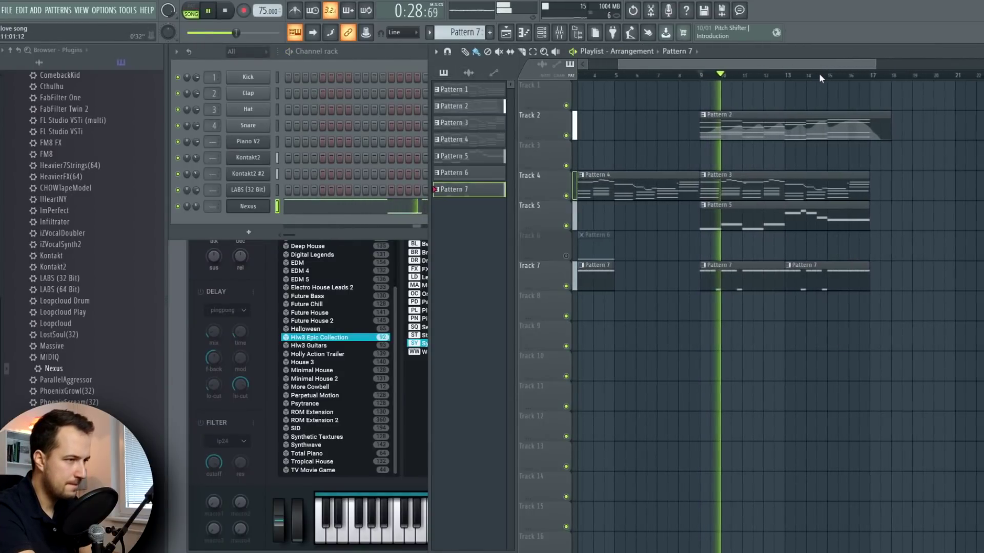
left_click(197, 206)
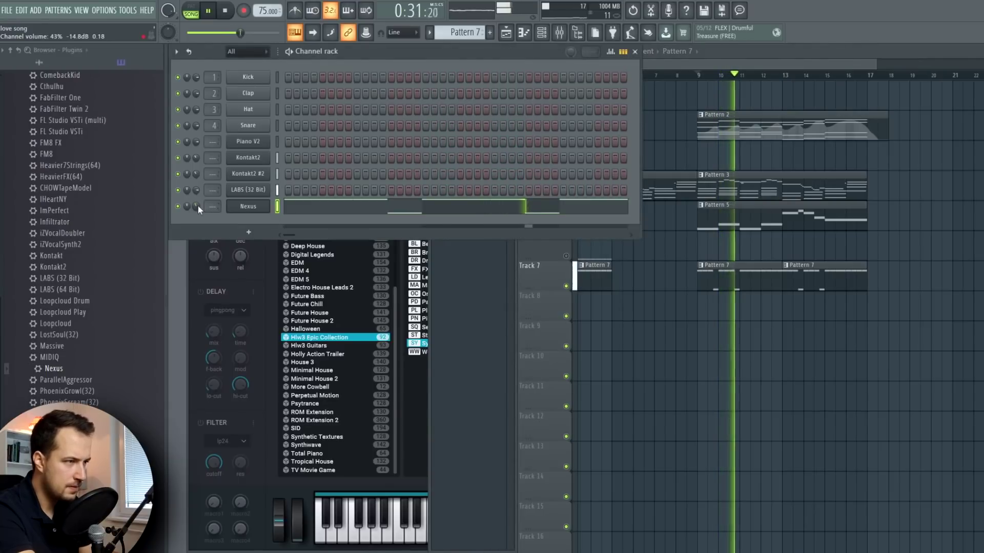
Lower the last C7 notes of bars 3 and 4 in the Nexus part of Pattern 7 to C6.
left_click(538, 208)
left_click(402, 144)
key("ctrl+Down")
left_click(468, 144)
key("ctrl+Down")
left_click(979, 49)
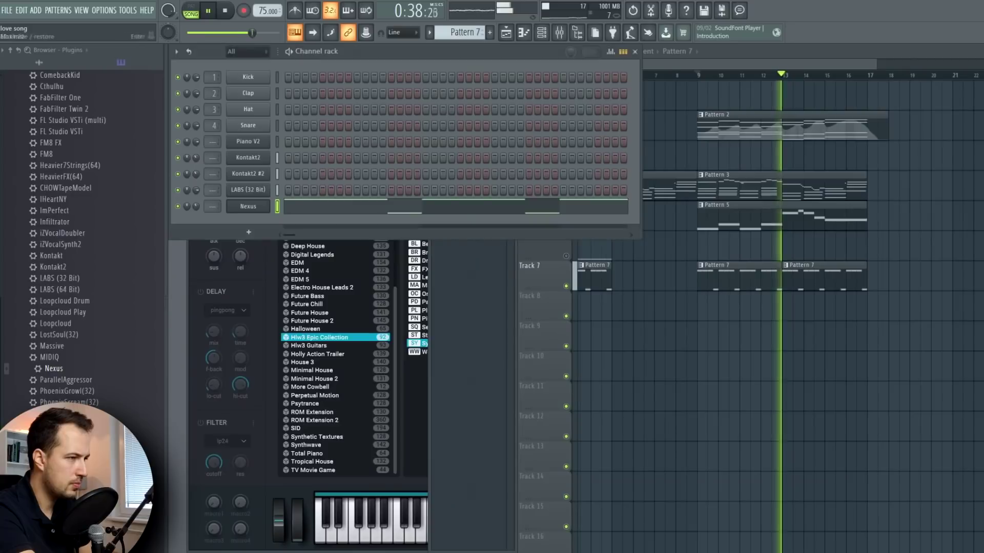
Make the Pattern 7 clip at bar 13 unique and lower the Nexus notes in its first two bars.
left_click(808, 281)
key("space")
left_click(785, 265)
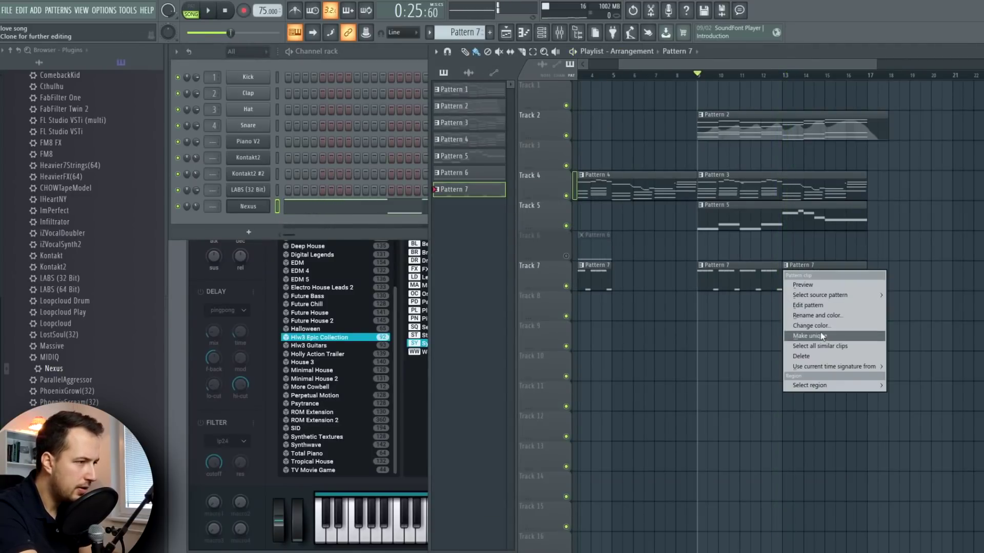
left_click(820, 332)
key("F7")
scroll(386, 213, "up", 3)
left_click_drag(336, 189, 282, 384)
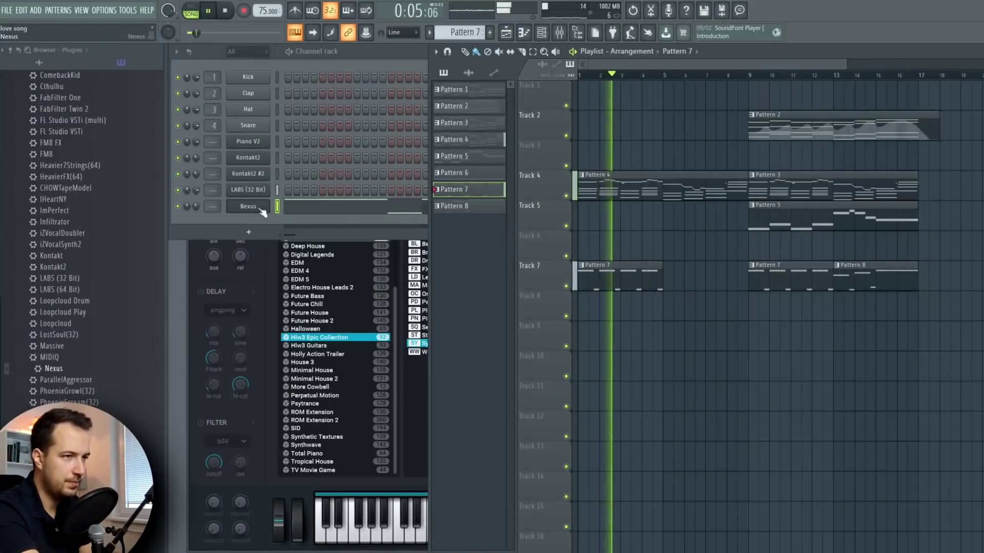
Route the Nexus channel to mixer track 5 and insert Fruity Reeverb in its first effect slot.
left_click(248, 206)
left_click(248, 206)
key("space")
left_click(203, 114)
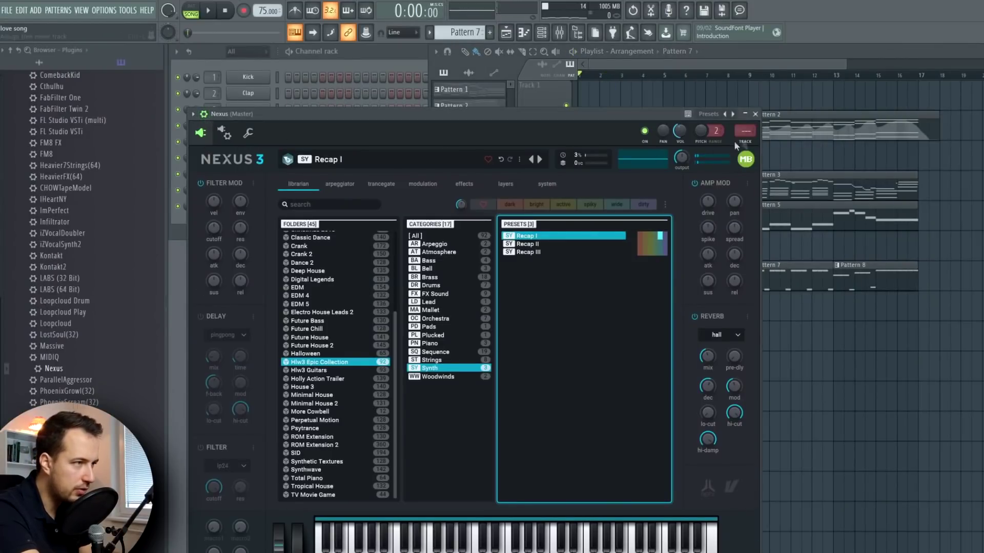
key("ctrl+l")
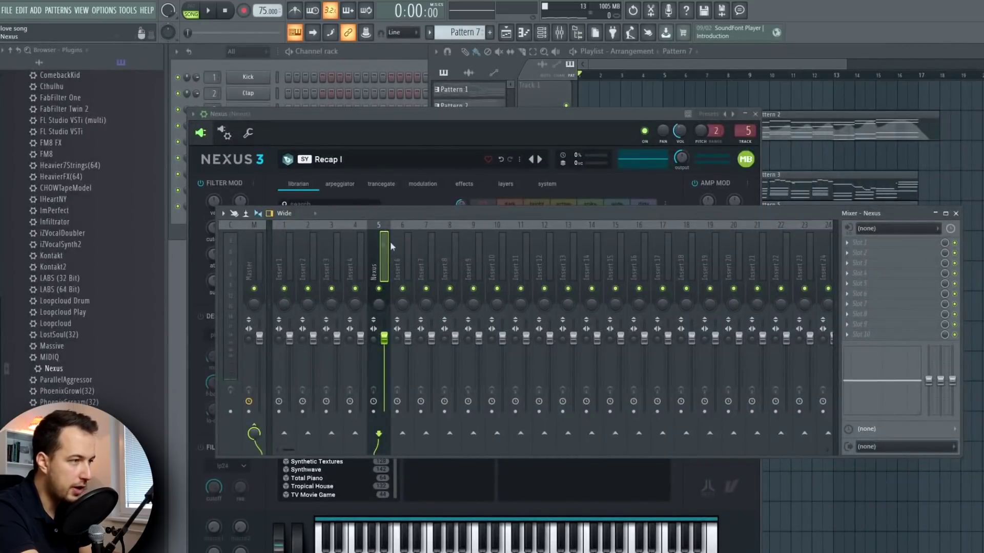
left_click(859, 242)
left_click(714, 378)
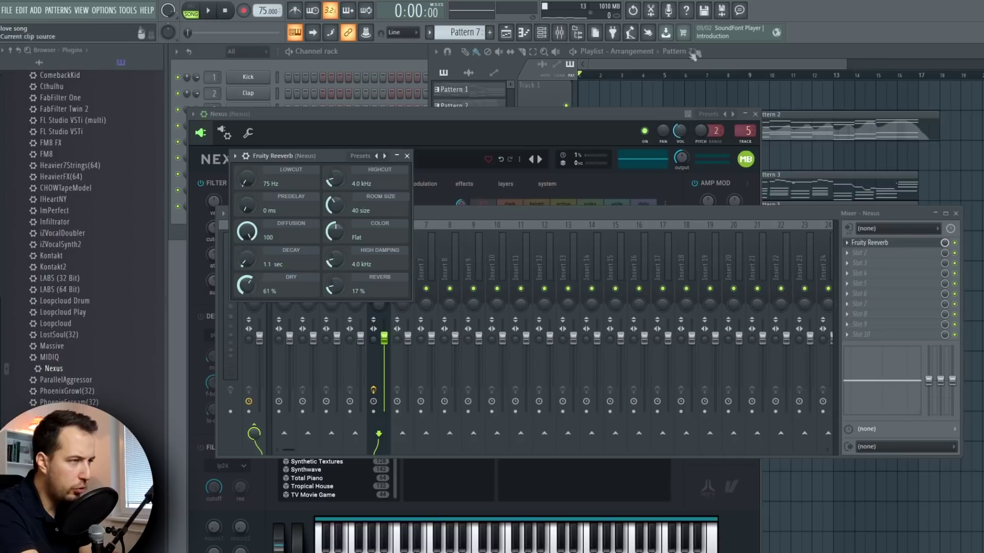
Place Pattern 7 at bar 5 on Track 7 and inspect the LABS notes of Pattern 4 in the piano roll.
left_click(741, 53)
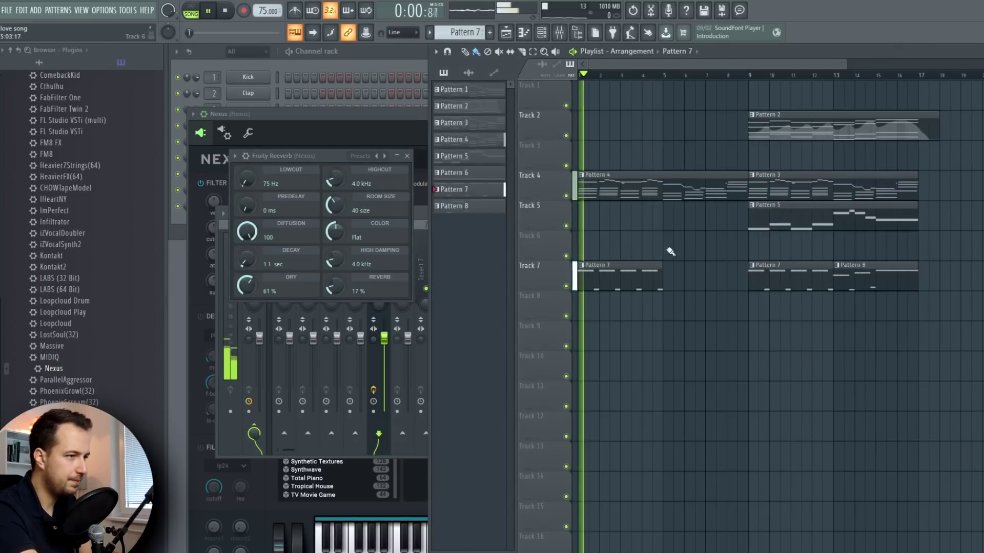
left_click(668, 271)
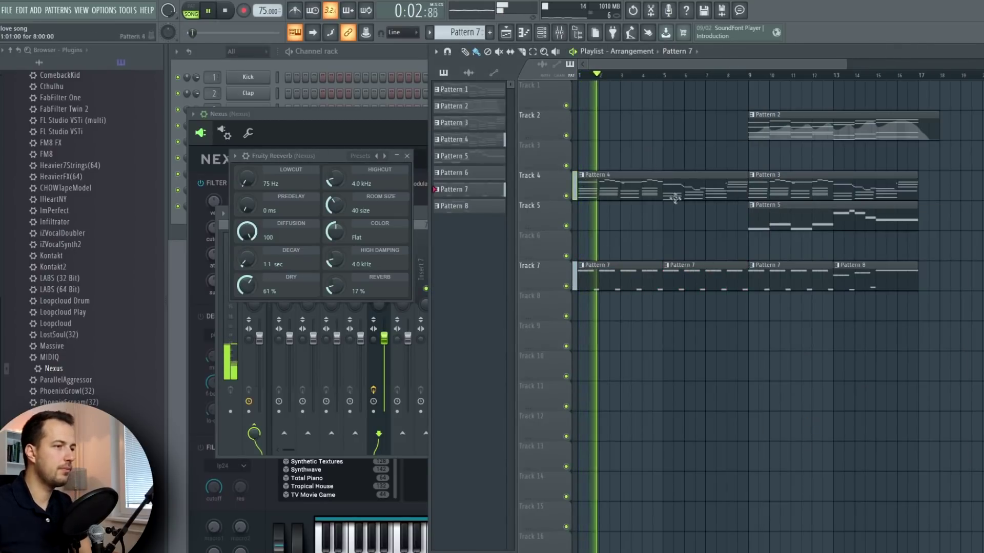
left_click(661, 185)
double_click(661, 186)
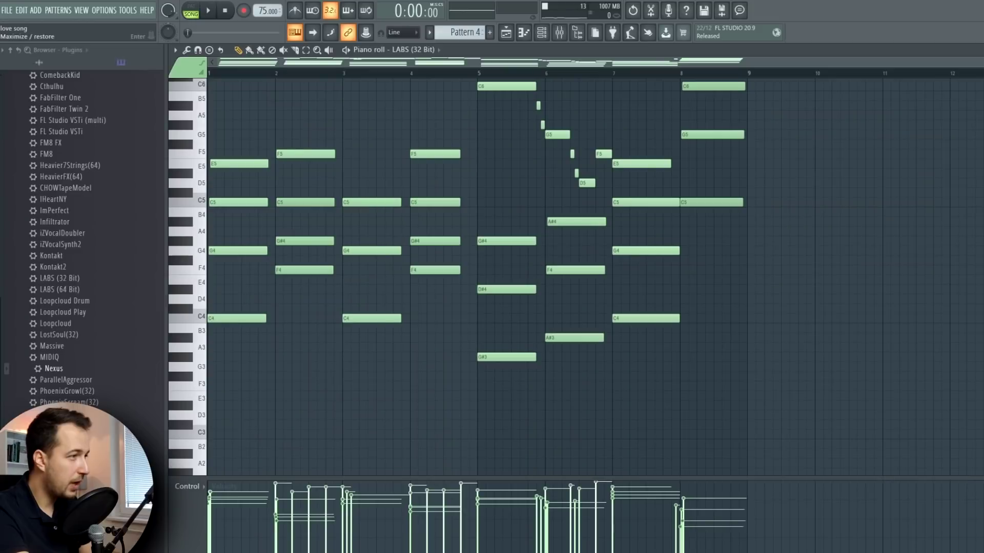
left_click(978, 51)
left_click_drag(639, 215, 422, 215)
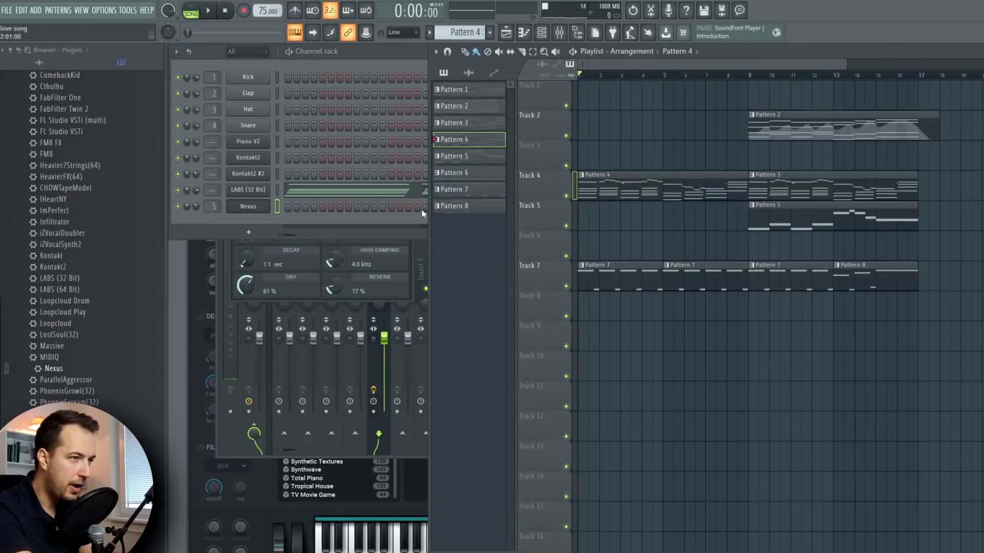
Select Patterns 1 to 8, transpose them down three semitones, and check Pattern 4's shifted notes in the piano roll.
left_click(491, 93)
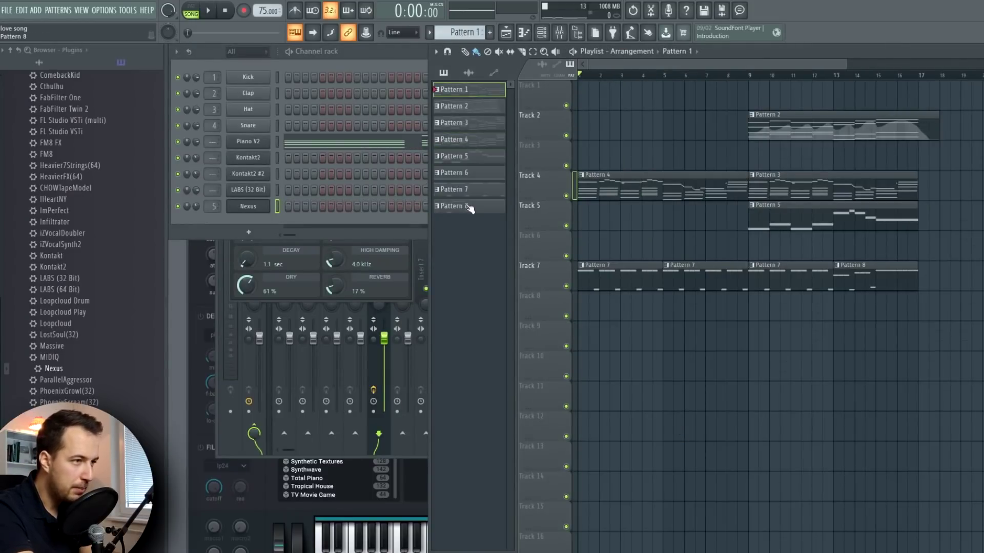
left_click(472, 210, "shift")
left_click(687, 378)
right_click(716, 367)
left_click(480, 93)
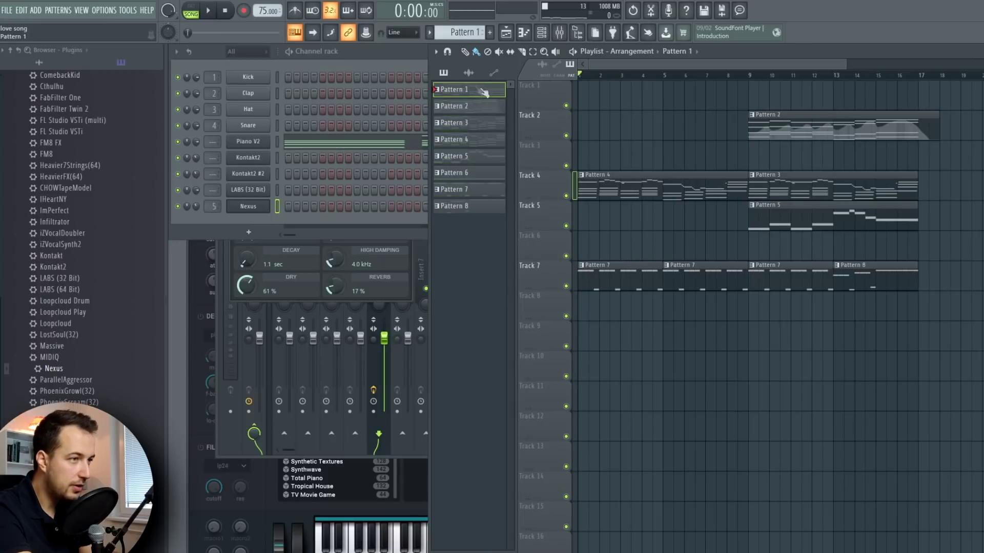
left_click(485, 206, "shift")
right_click(466, 92)
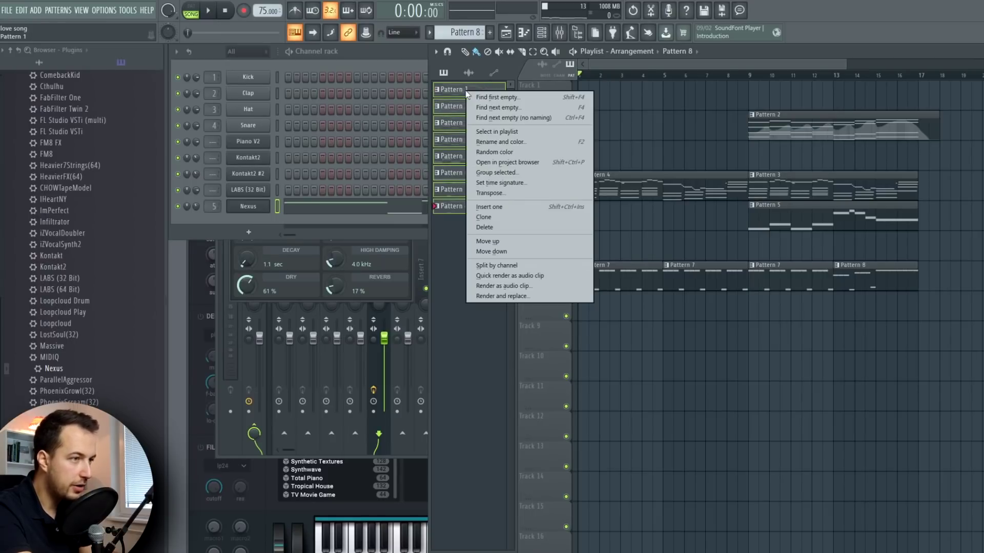
left_click(508, 193)
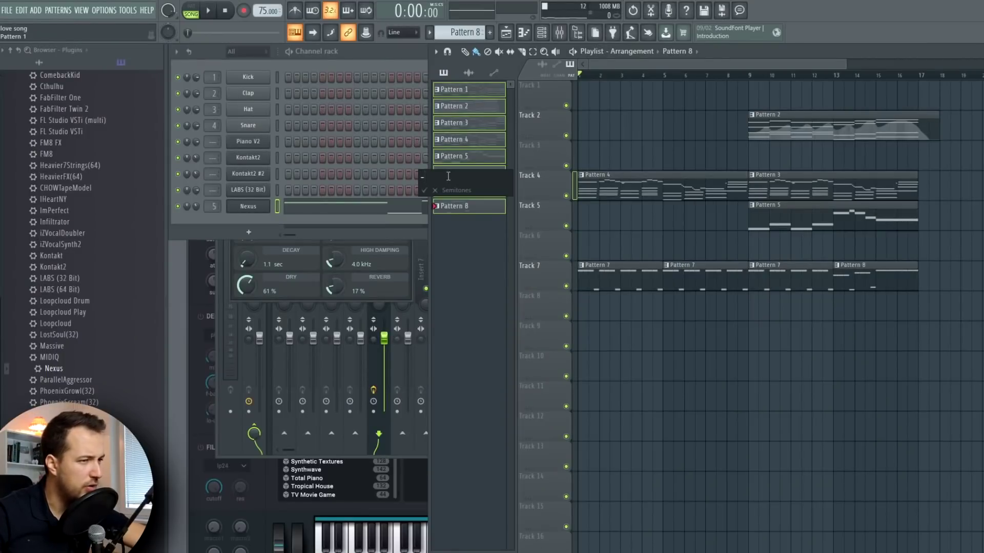
double_click(620, 195)
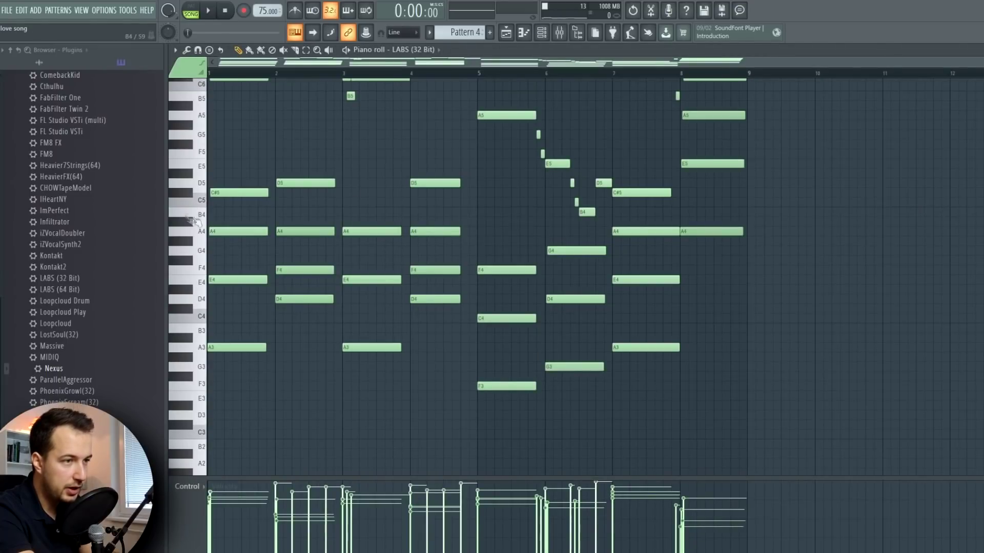
key("Escape")
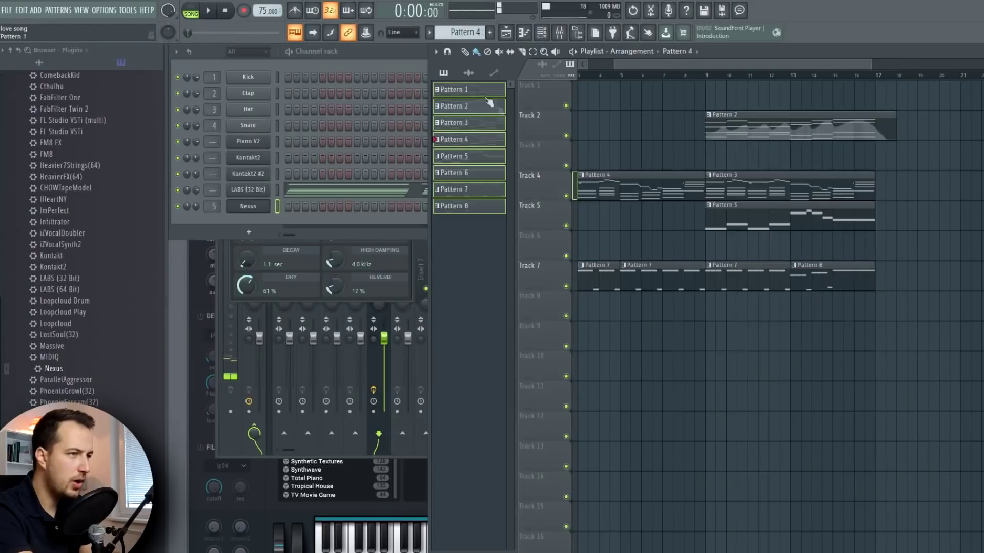
Transpose all eight selected patterns by +2 semitones and play the arrangement.
right_click(471, 91)
left_click(542, 192)
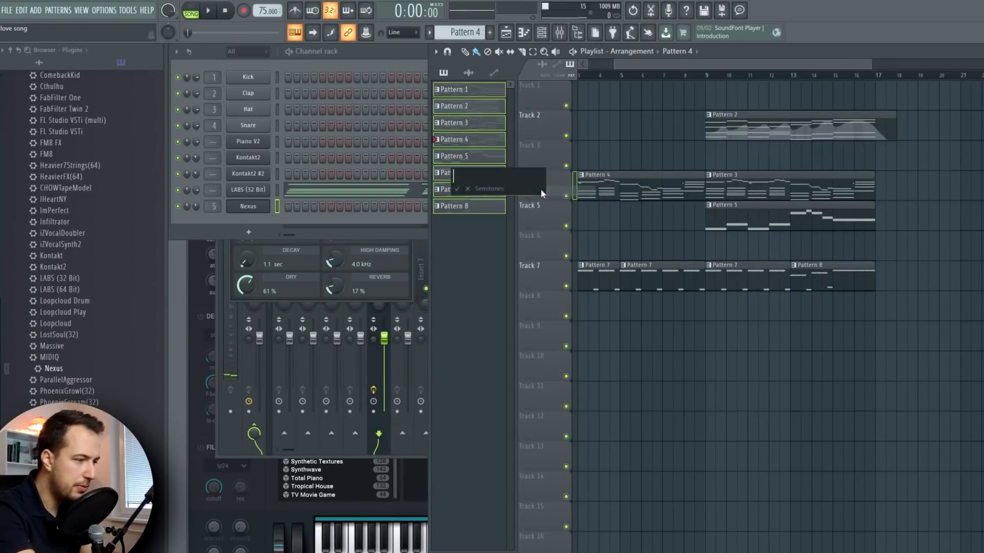
type("+2")
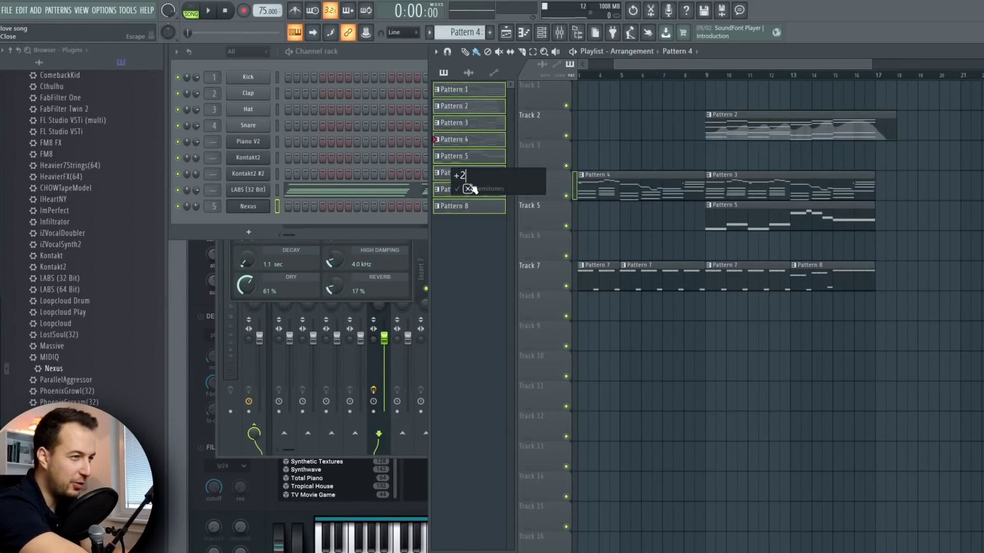
left_click_drag(582, 77, 531, 79)
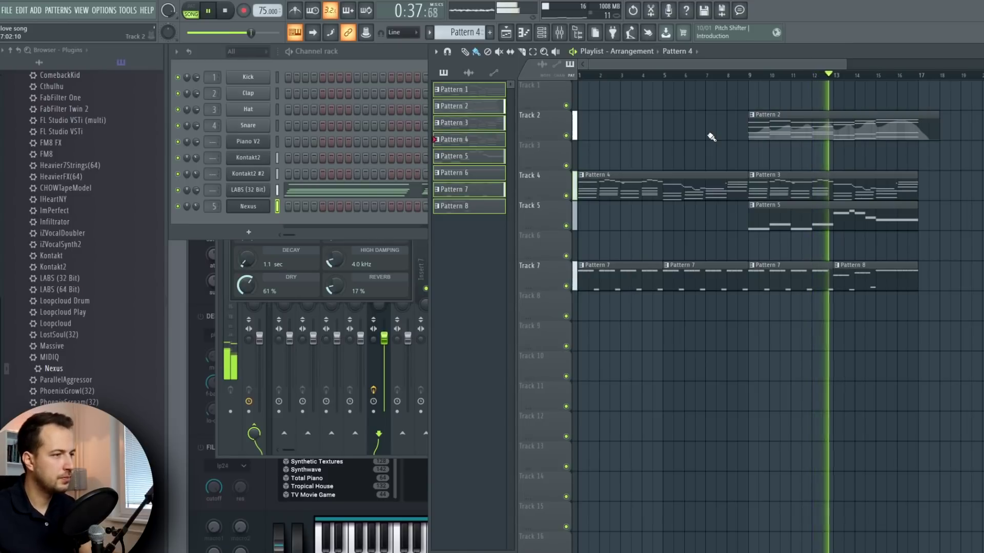
Place the KSHMR Orchestra Crash 05 sample on Track 8 leading into bar 9.
left_click_drag(773, 65, 798, 76)
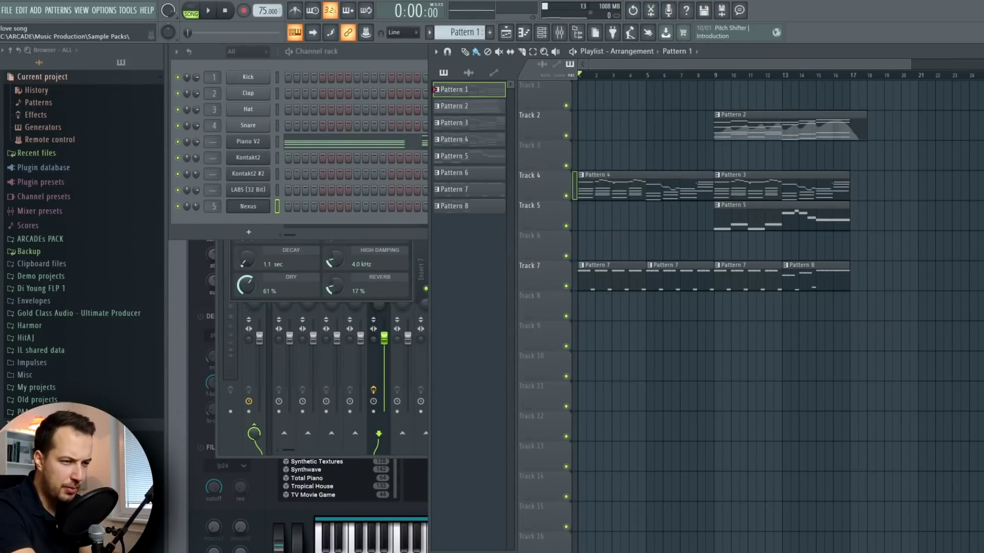
scroll(82, 245, "down", 10)
left_click(118, 278)
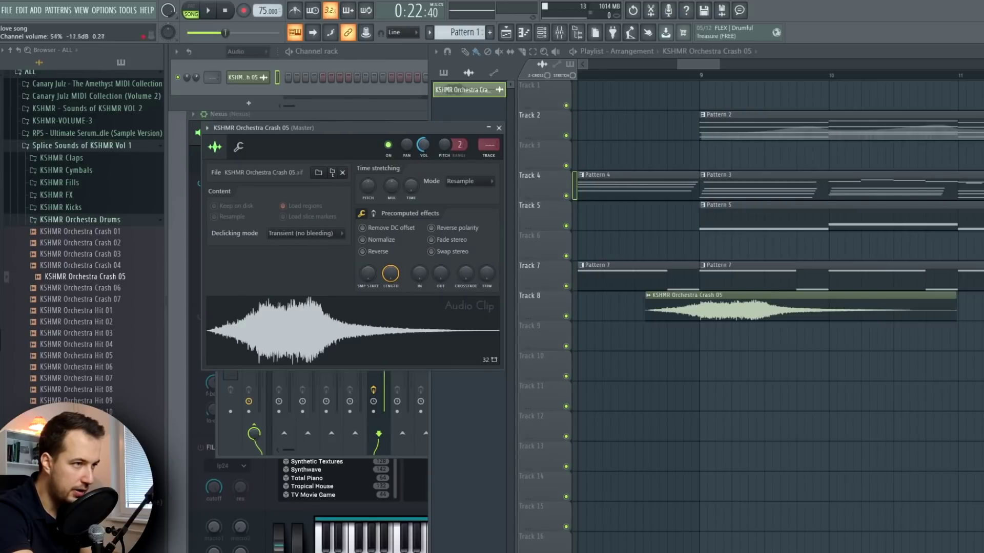
Route the crash sample to mixer track 6 and insert Fruity parametric EQ 2 in its first effect slot.
left_click(491, 160)
left_click(857, 243)
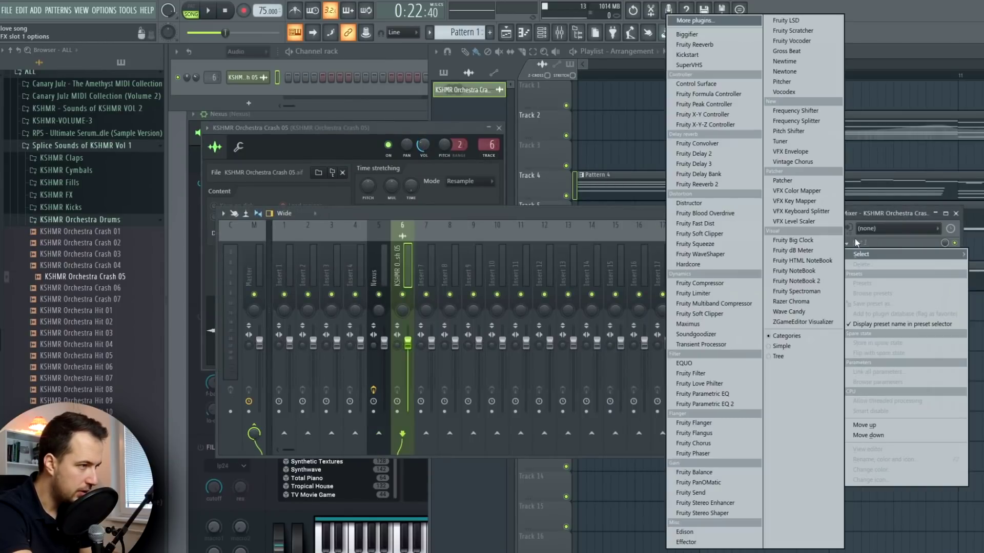
left_click(738, 404)
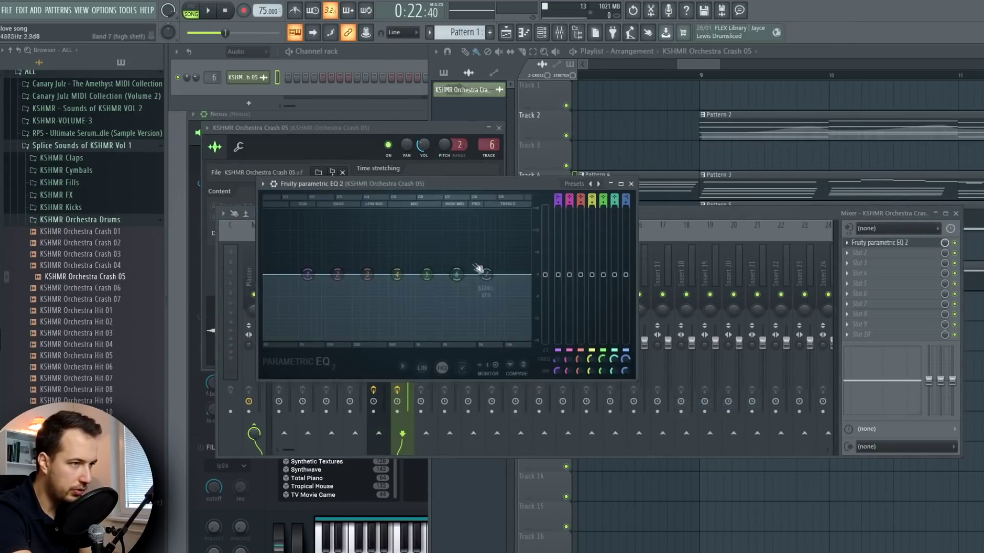
left_click(817, 51)
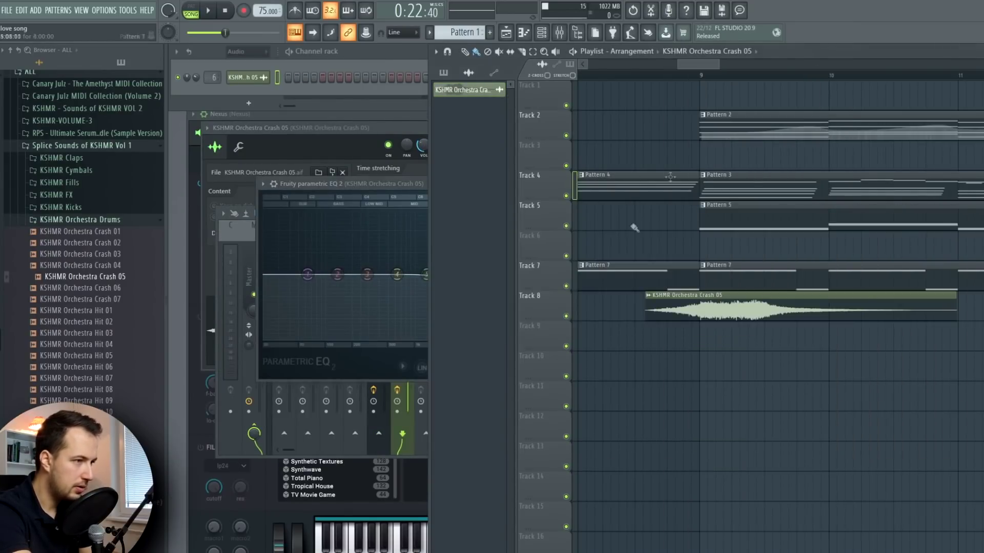
Solo Track 8 during playback, roll off the crash's high frequencies in Fruity parametric EQ 2, and unsolo the track.
right_click(567, 315)
key("space")
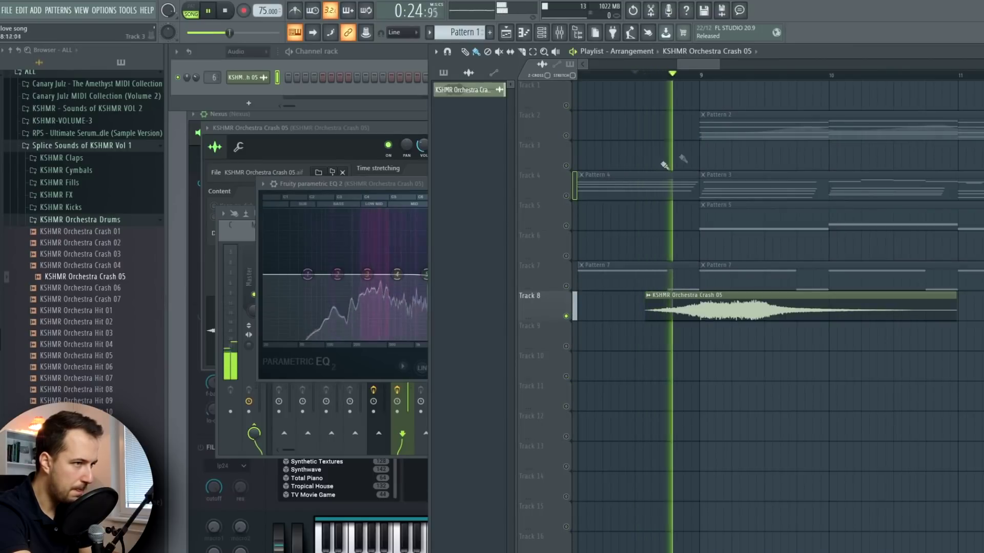
left_click(412, 209)
left_click_drag(426, 274, 445, 332)
key("space")
key("space")
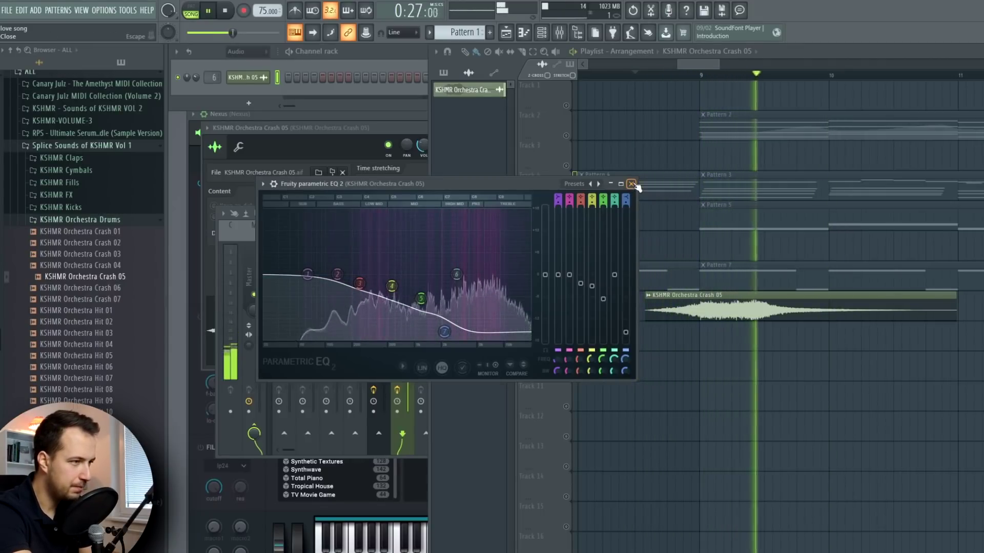
key("space")
right_click(566, 315)
Move the crash clip earlier to start just after bar 8 and set its channel volume to 22% during playback.
left_click(568, 321)
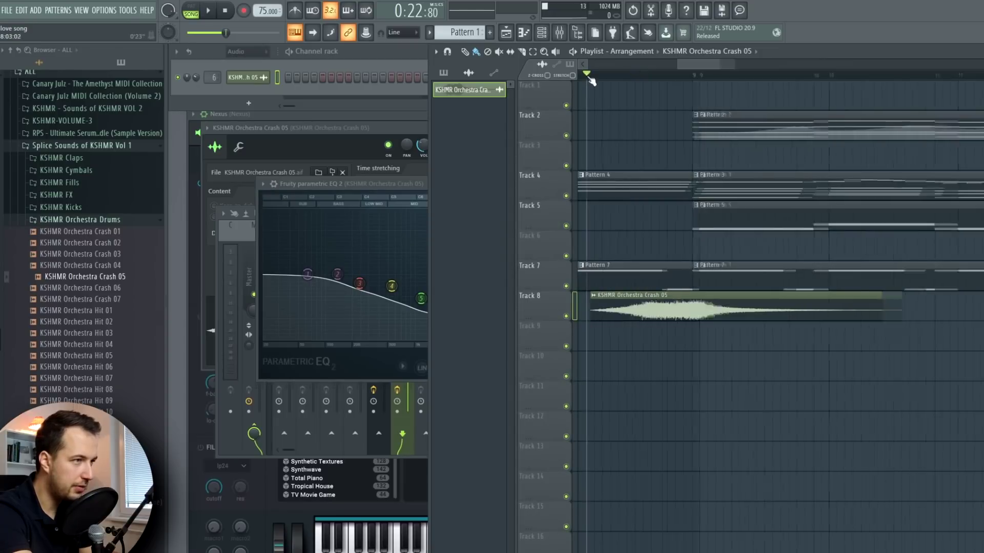
scroll(591, 81, "down", 4)
key("space")
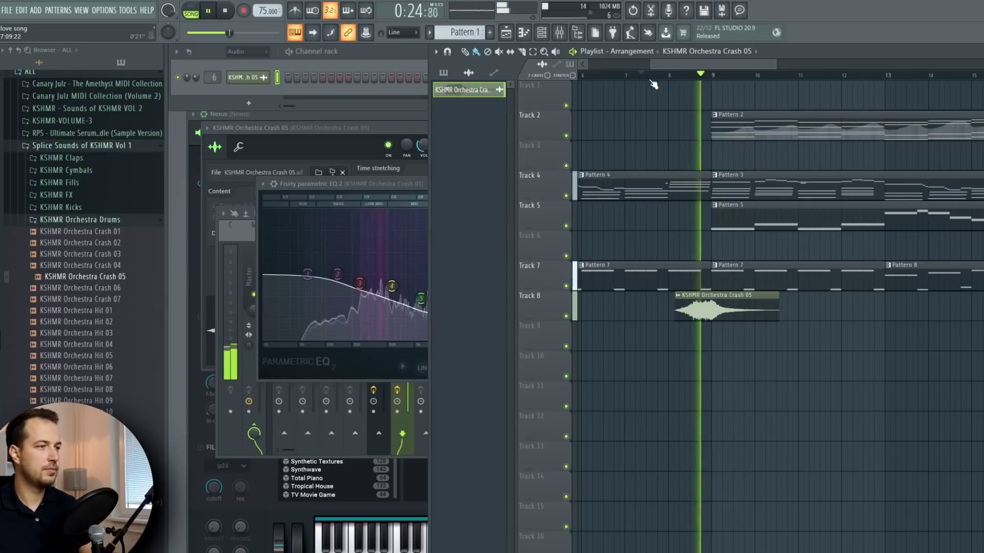
left_click(414, 167)
left_click_drag(423, 145, 423, 167)
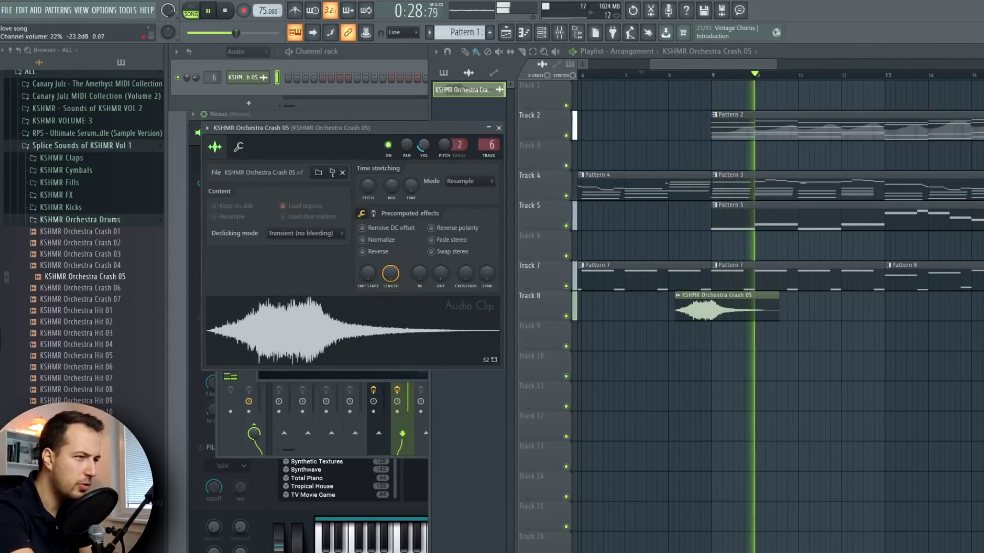
left_click(498, 130)
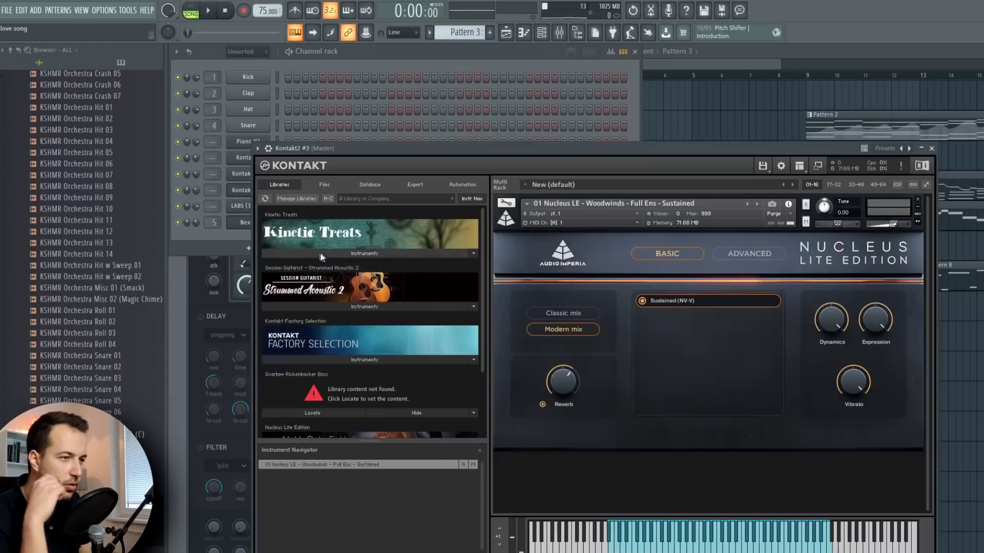
Open Nucleus Lite Edition's 01 Tonal Percussion folder in Kontakt2 #3 and work on the low percussion notes in Pattern 9.
scroll(381, 307, "down", 3)
left_click(305, 419)
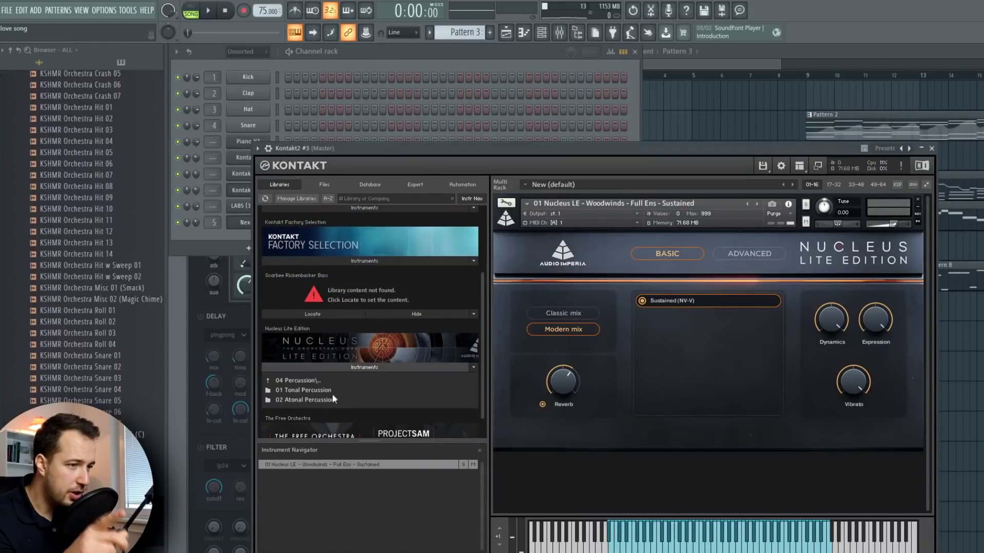
double_click(323, 390)
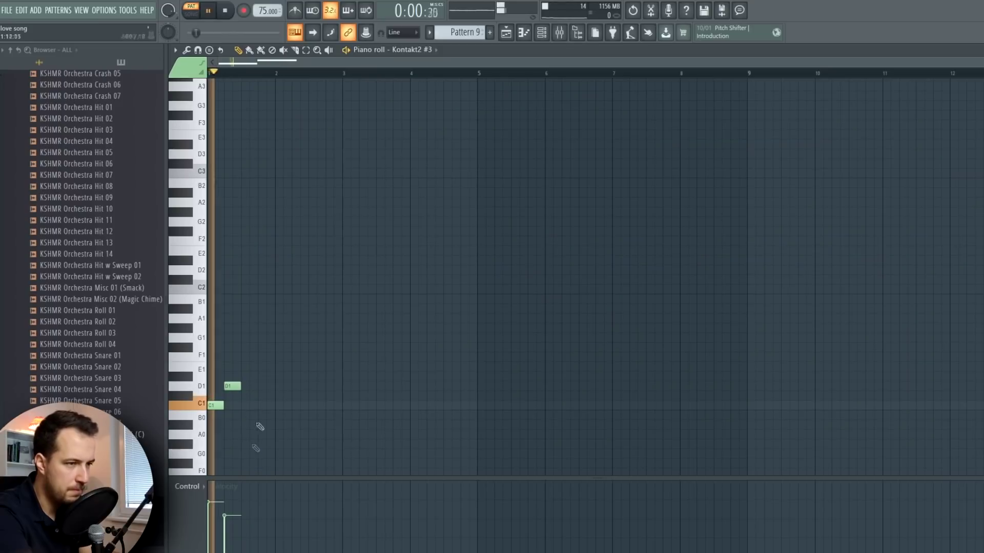
left_click_drag(259, 426, 208, 344)
key("ctrl+b")
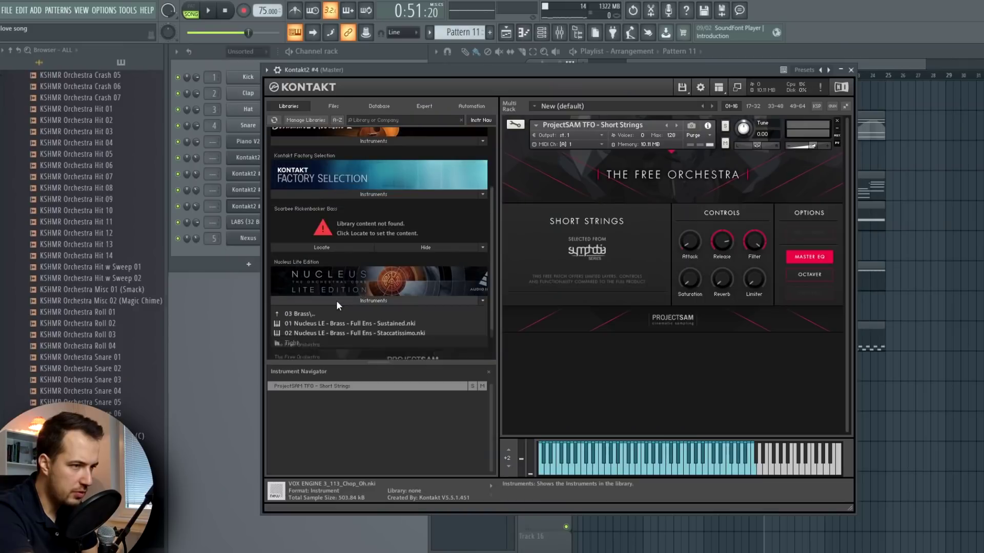
Browse the Nucleus Lite Edition brass instruments in Kontakt2 #4.
left_click_drag(337, 301, 608, 122)
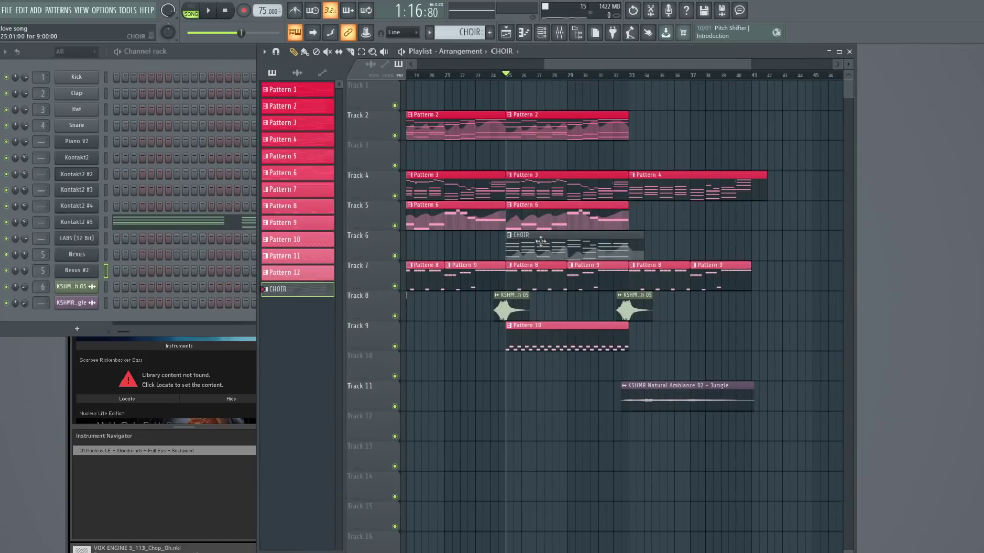
Open the CHOIR pattern's Kontakt2 #5 notes, show the Dynamics automation curve, and play it back from bar 8.
left_click(179, 218)
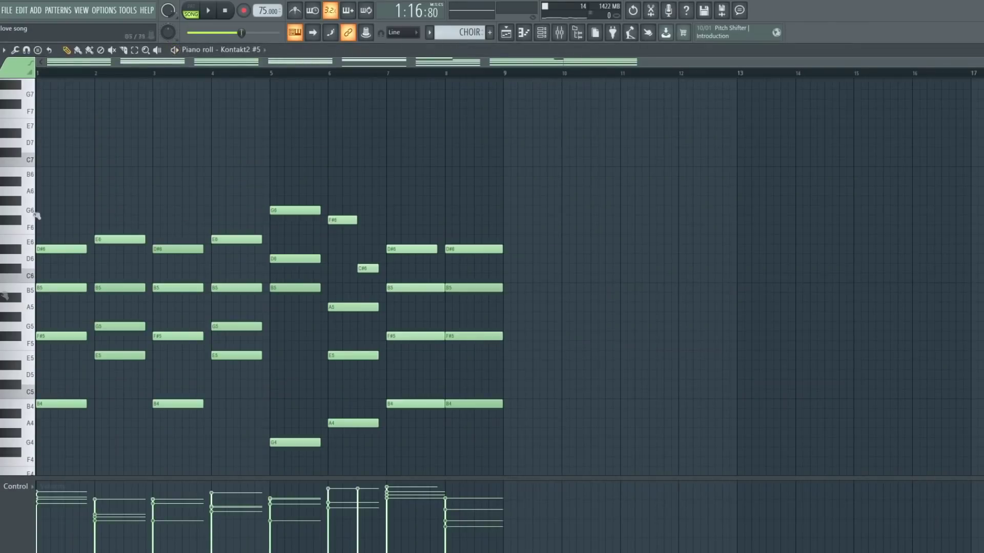
left_click(17, 486)
left_click(136, 522)
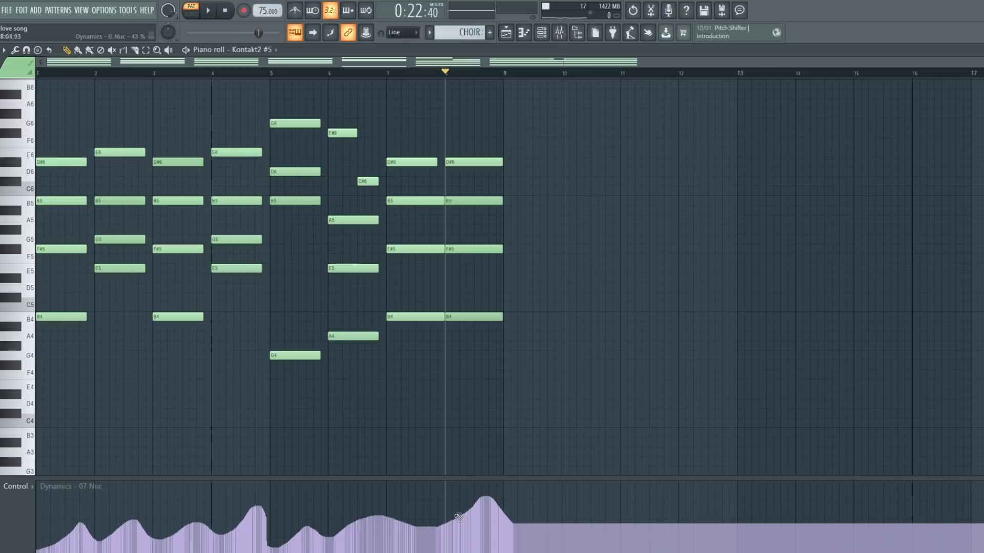
key("space")
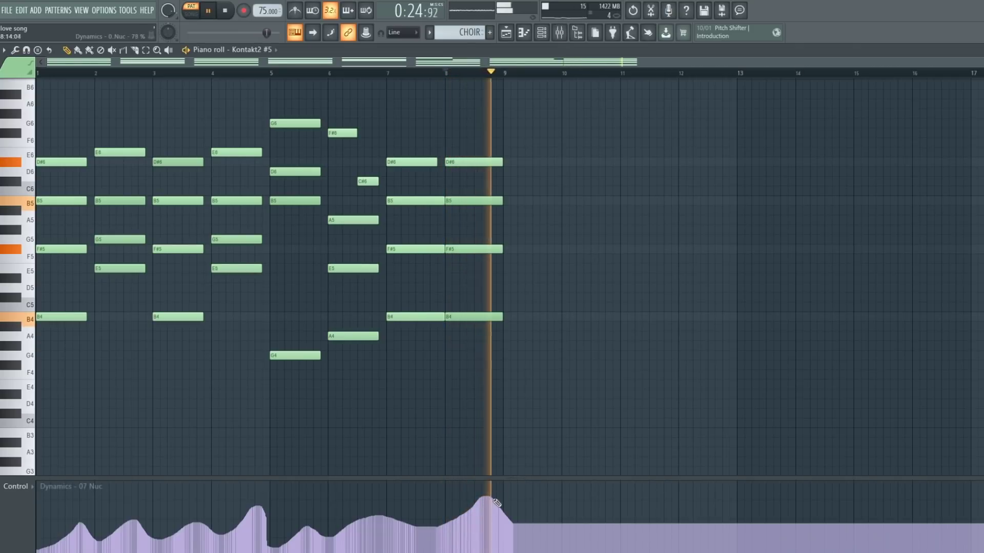
key("space")
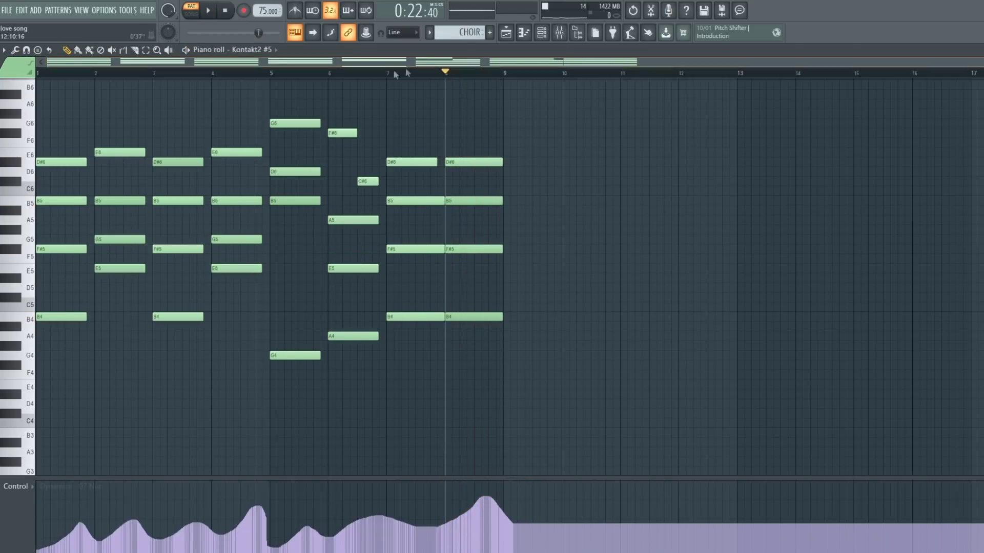
key("Escape")
scroll(560, 81, "up", 3)
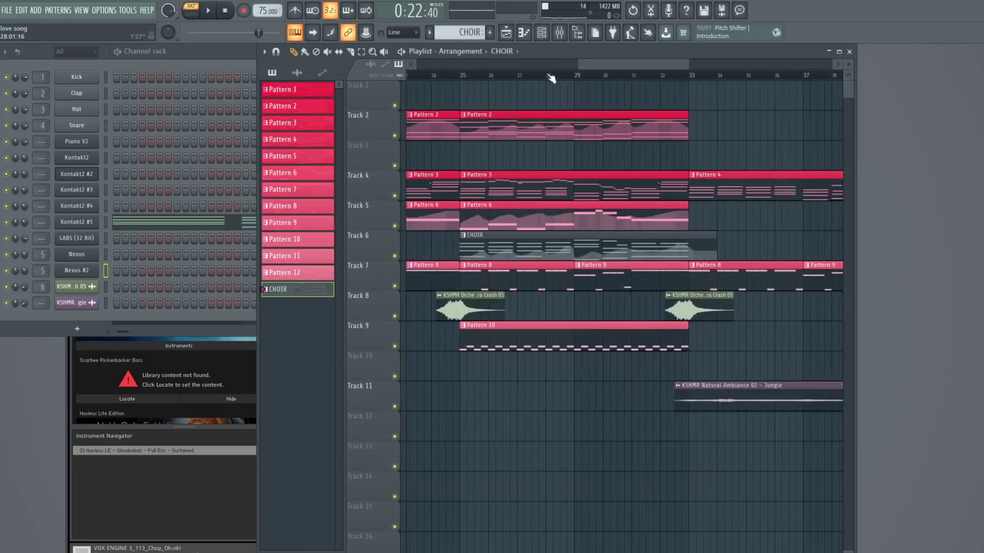